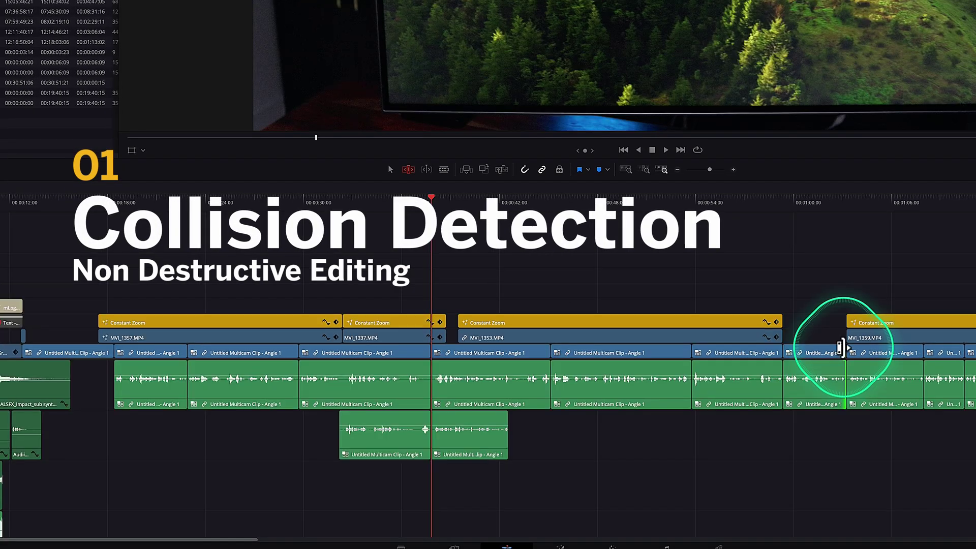
Step: Undo the trial trim before MVI_1359 and ripple-trim the main-track multicam clip beneath MVI_1337 to end earlier, near 35 seconds
mouse_move(841, 349)
mouse_down()
mouse_move(823, 349)
mouse_move(834, 350)
mouse_up()
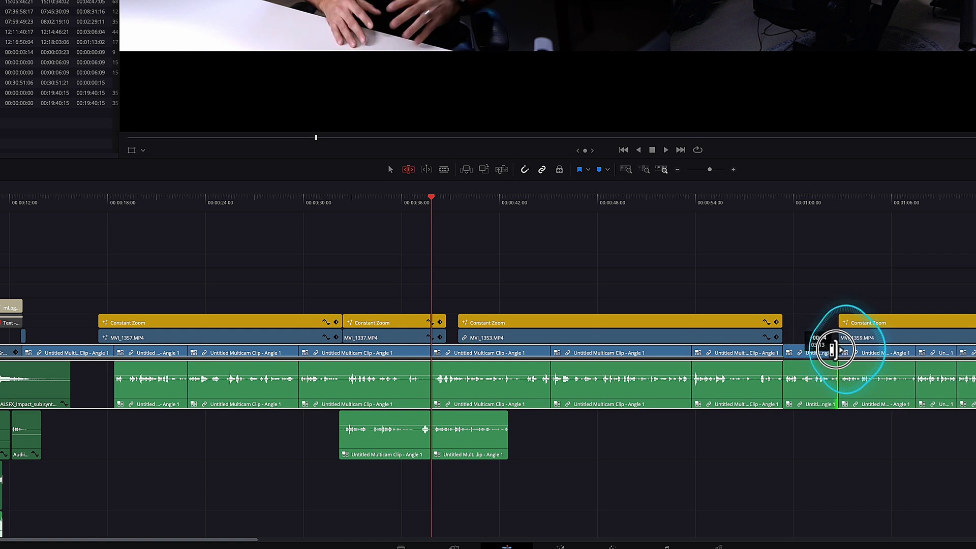
key(ctrl+z)
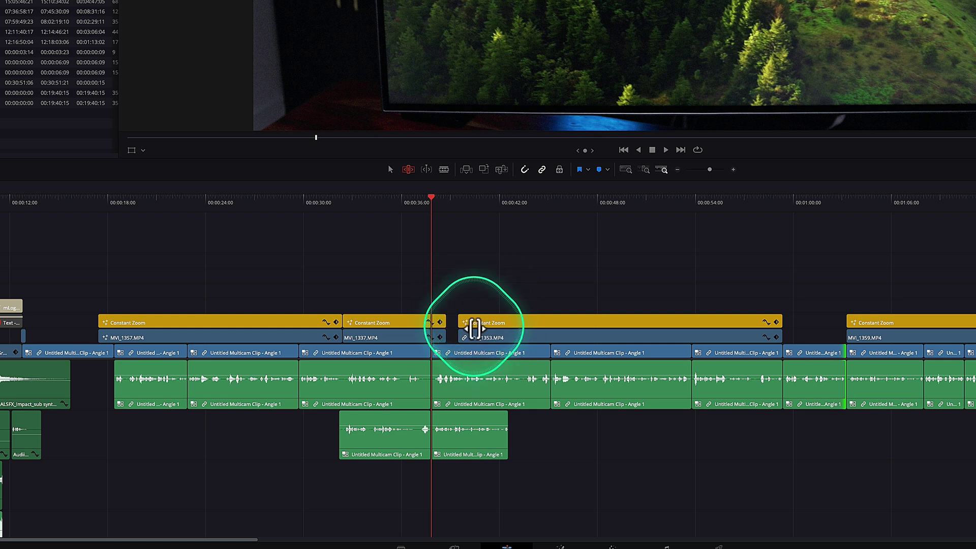
drag(430, 350, 384, 349)
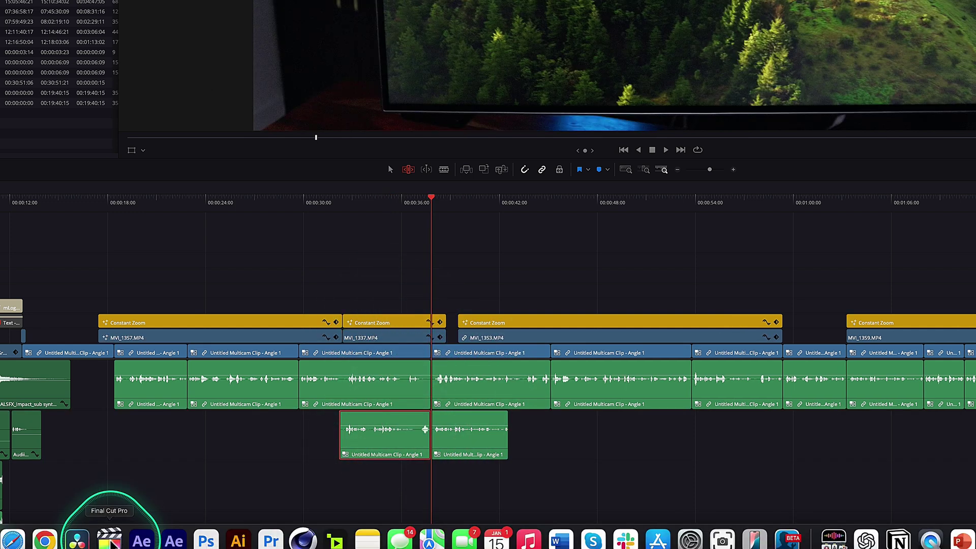
Step: Switch to Final Cut Pro and examine clips MVI_1357 and MVI_1337 and the connected multicam audio clip around 30 seconds
click(110, 539)
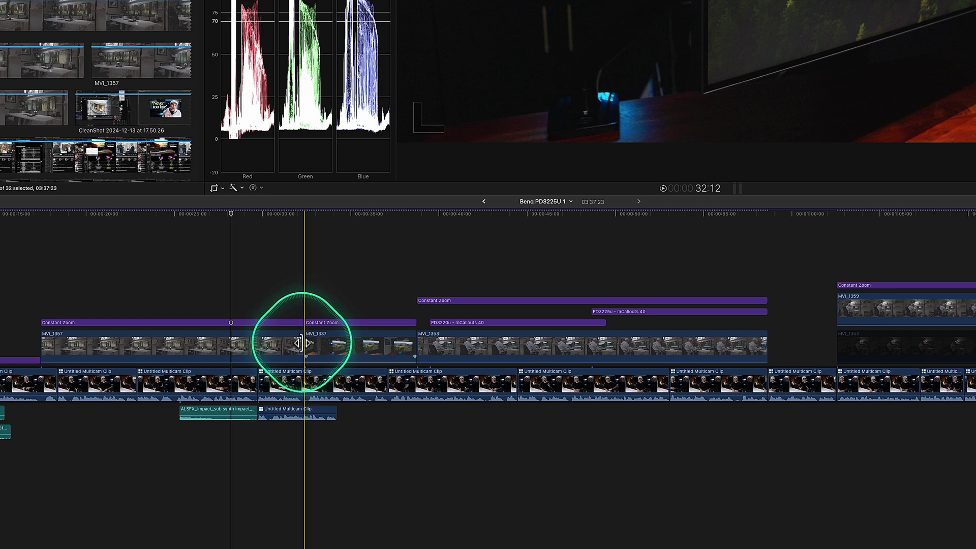
click(274, 345)
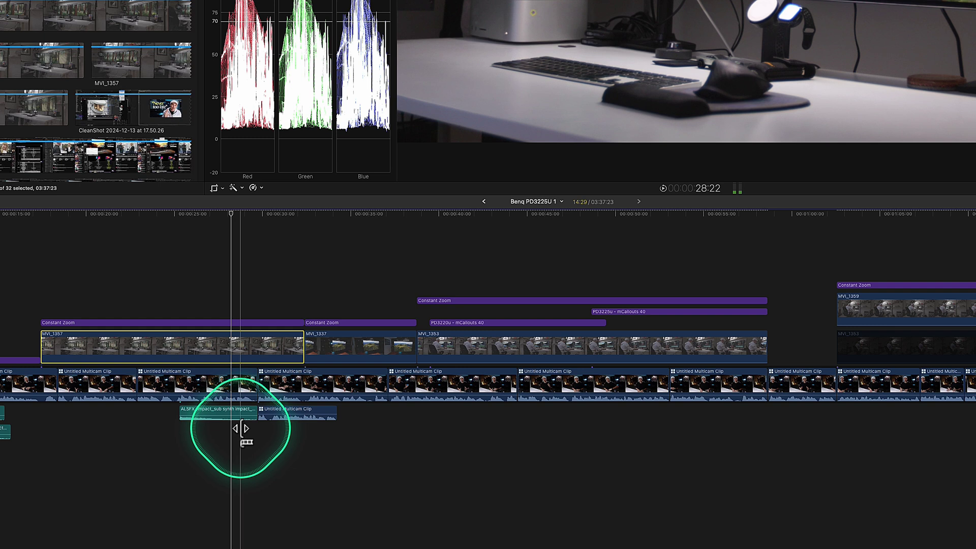
click(286, 413)
click(284, 338)
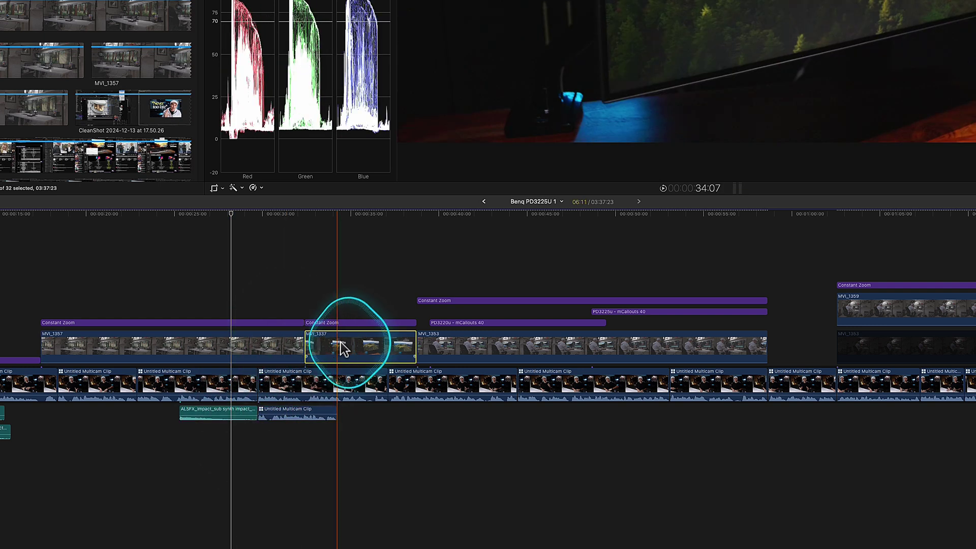
Step: Try shortening the primary-storyline multicam clip ending at 29:22 and inspect the overlapping MVI_1337 and sound effect clips
click(255, 377)
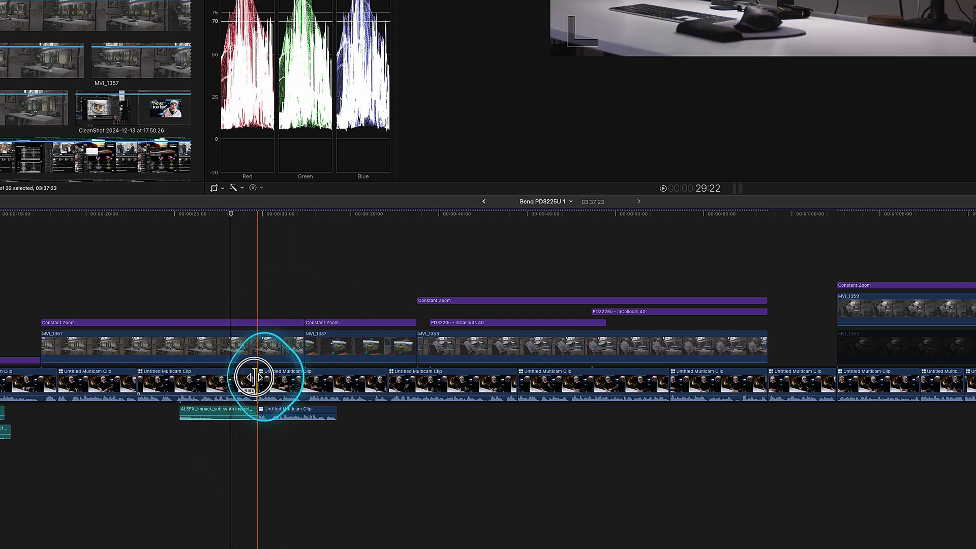
drag(252, 377, 219, 379)
click(294, 338)
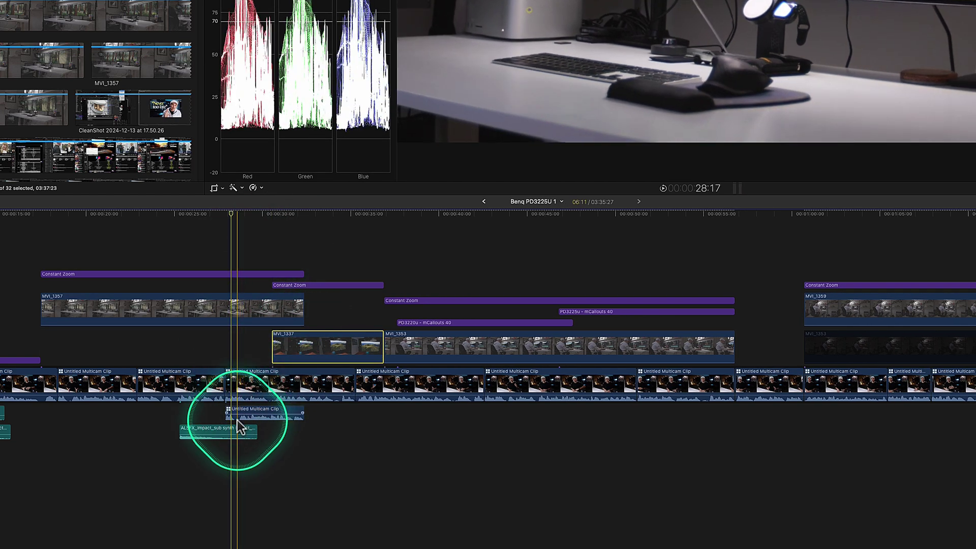
click(241, 431)
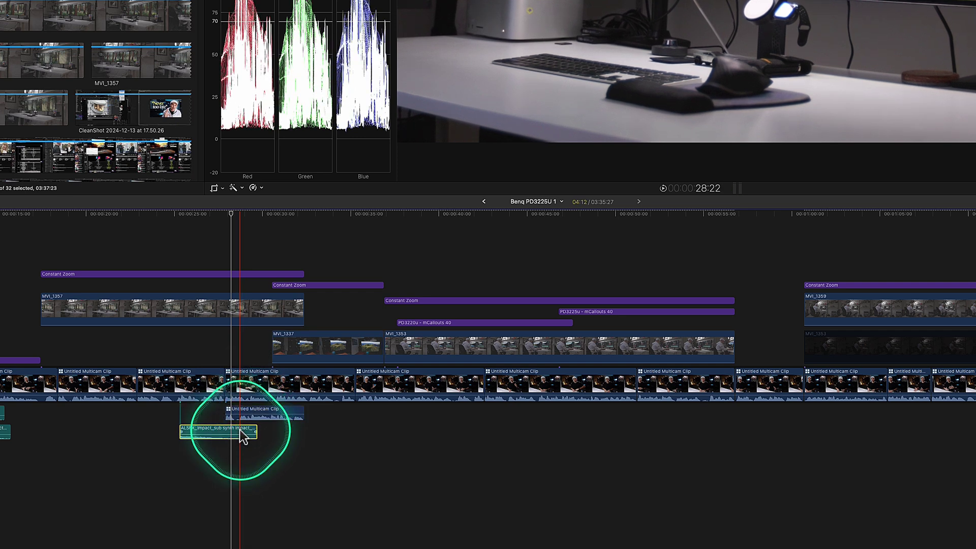
click(227, 391)
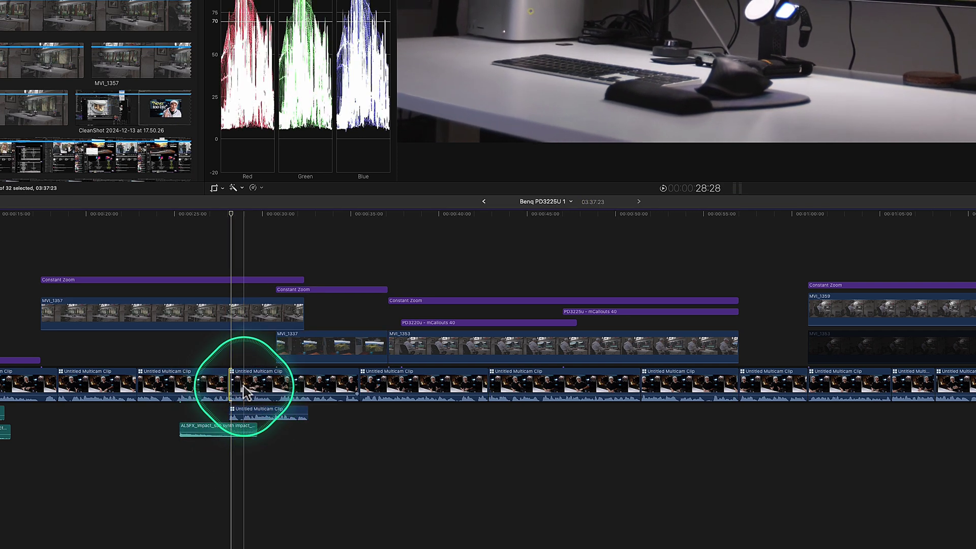
Step: Switch to DaVinci Resolve and extend the trimmed multicam clip so it ends level with MVI_1337
click(425, 335)
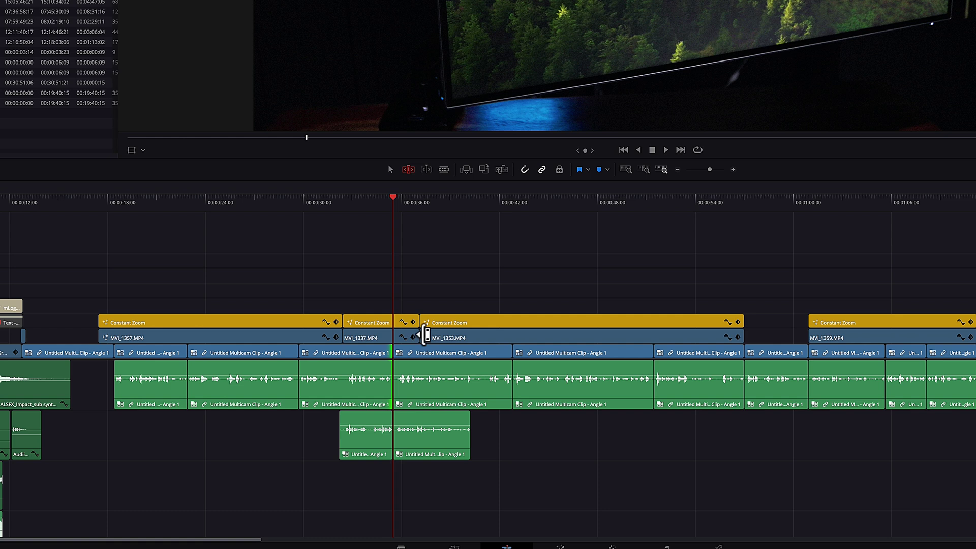
drag(393, 348, 414, 348)
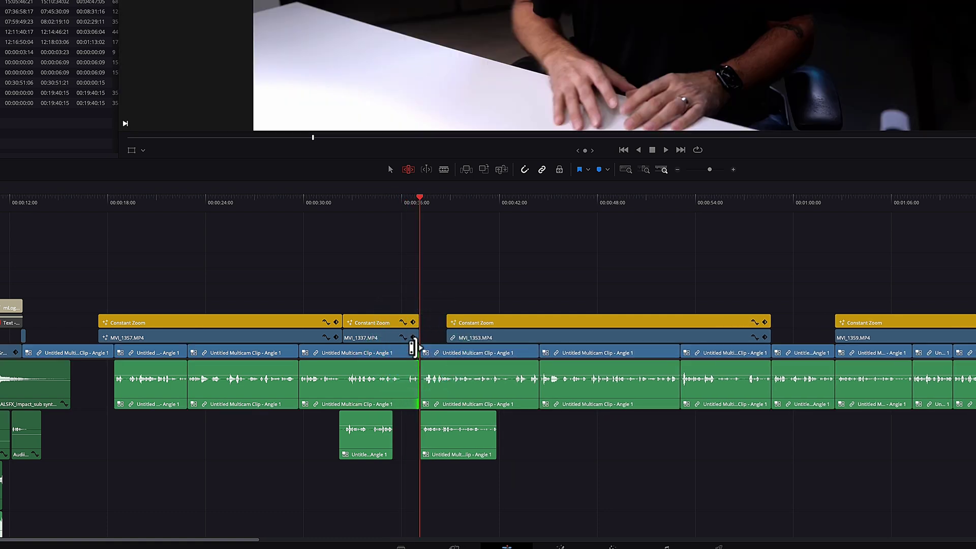
Step: Switch to Final Cut Pro and try extending the multicam clip that ends at 29:22
click(111, 538)
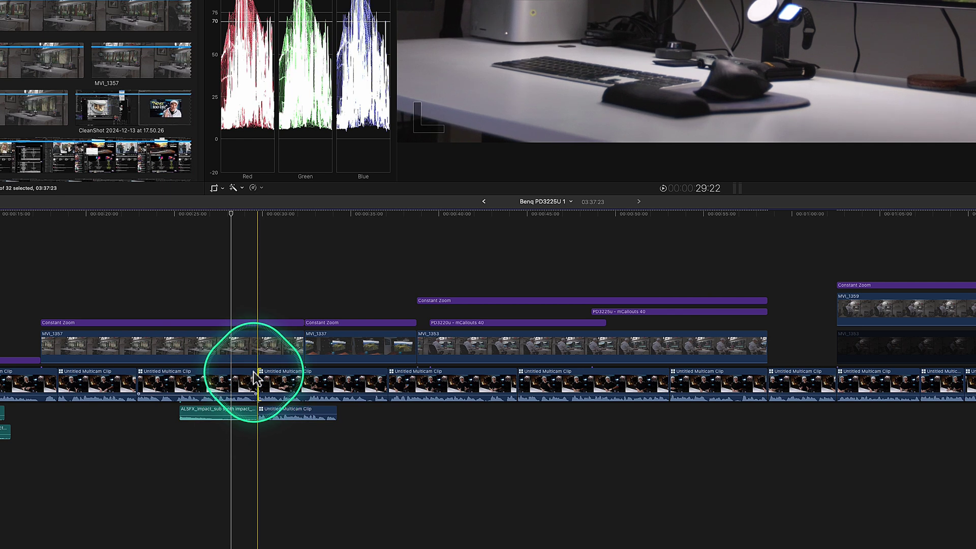
mouse_move(257, 372)
mouse_down()
mouse_move(219, 375)
mouse_move(269, 379)
mouse_up()
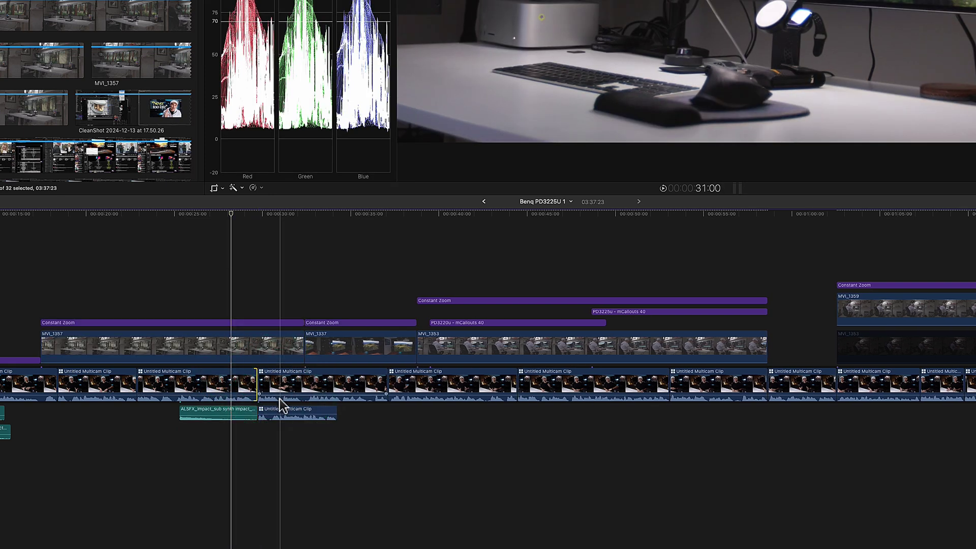
click(281, 405)
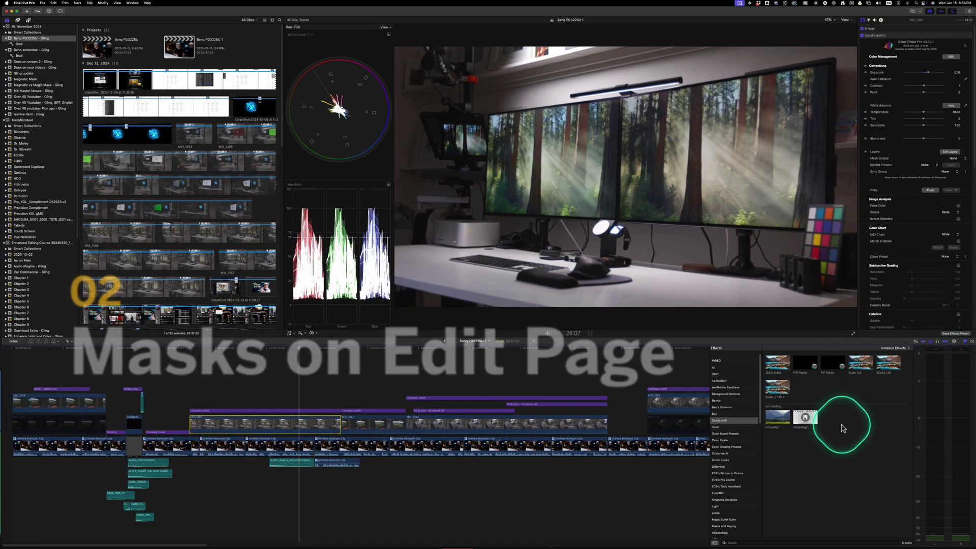
Step: Apply the Draw Mask effect from the Masks and Keying category to clip MVI_1357
scroll(722, 485, down, 5)
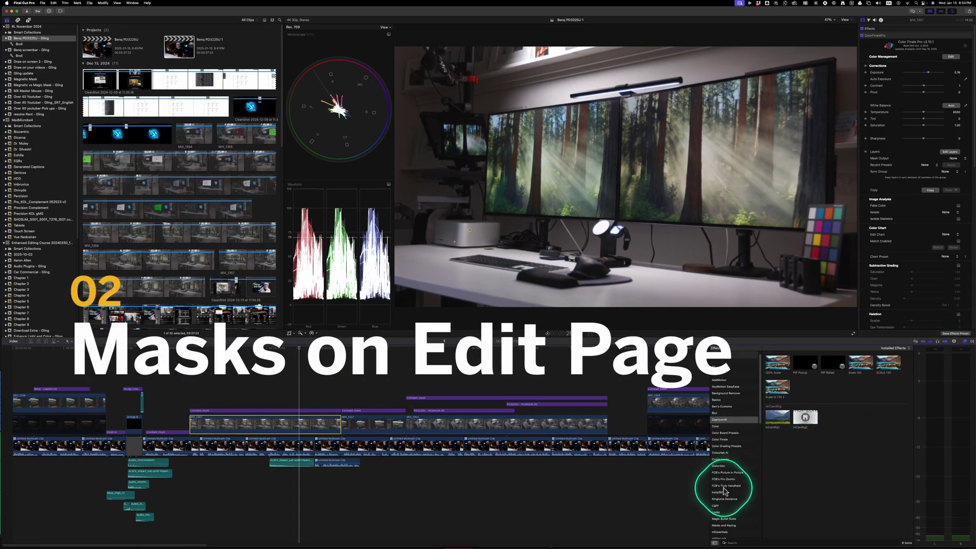
click(723, 457)
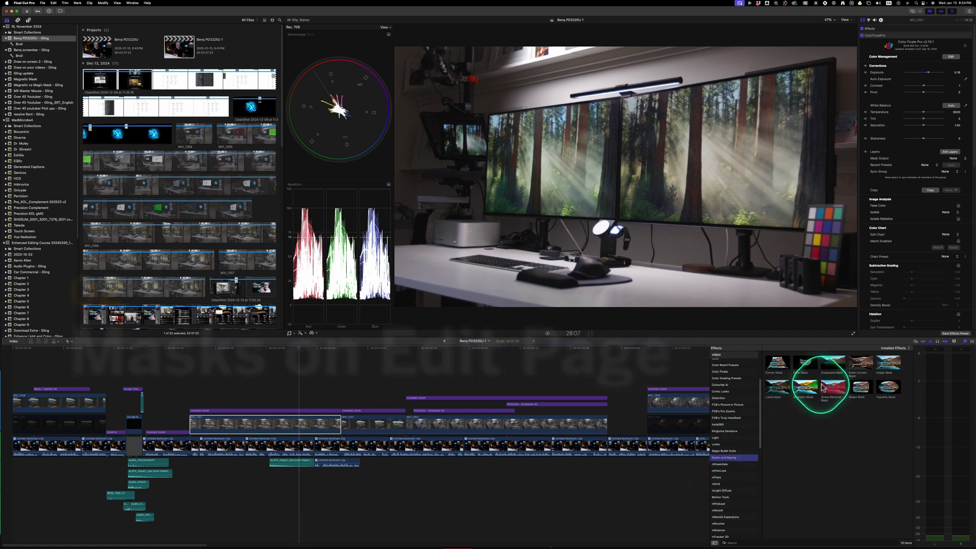
double_click(805, 364)
Step: Draw a closed mask around the right-hand monitor's screen, and undo the mask
click(621, 107)
click(620, 220)
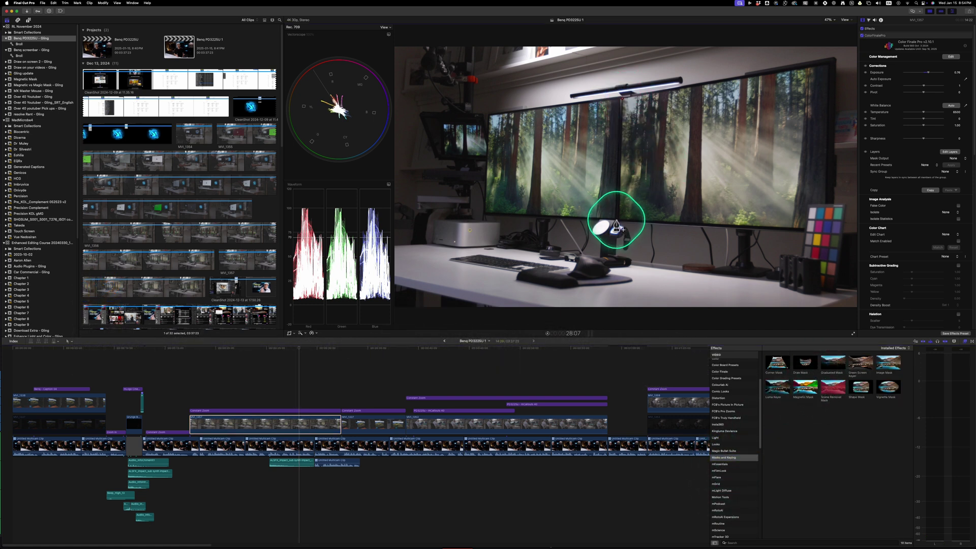
click(824, 203)
click(828, 66)
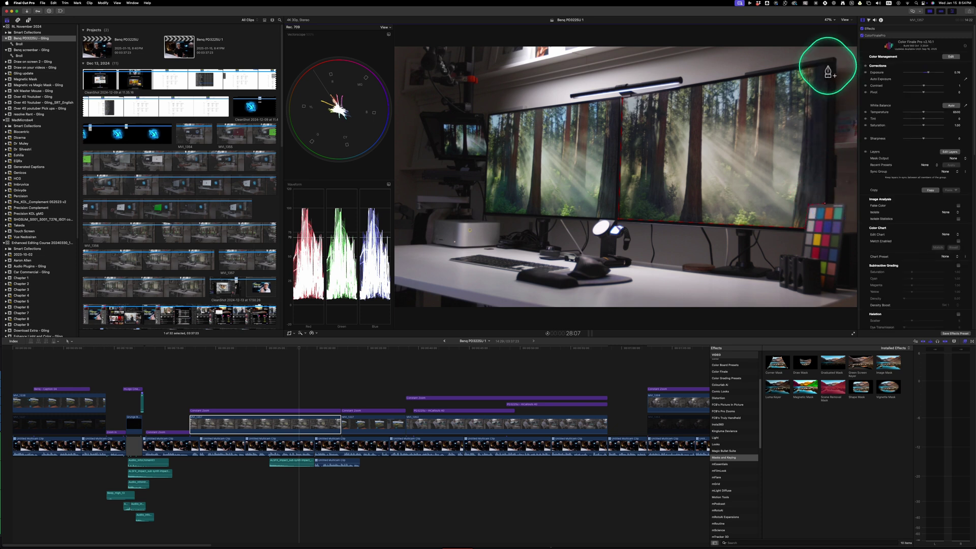
click(622, 105)
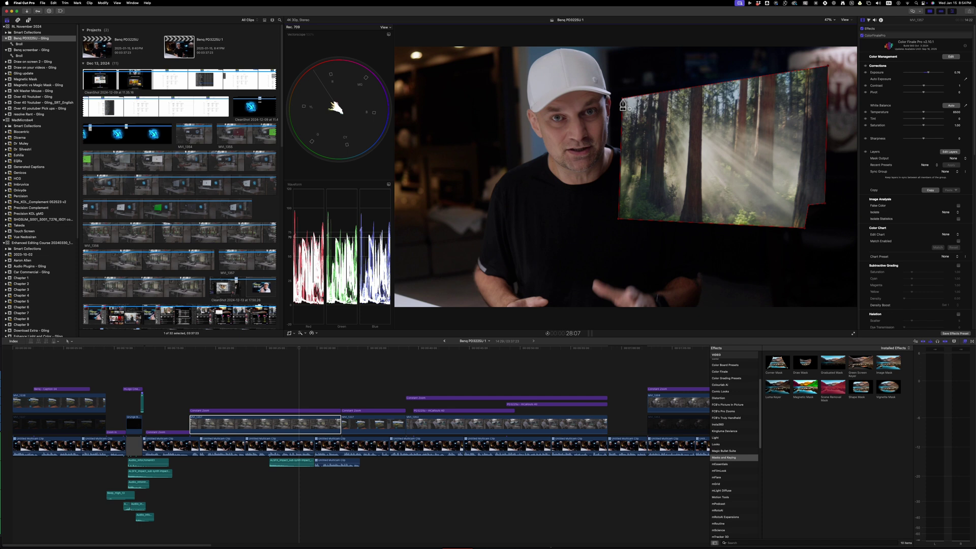
key(super+z)
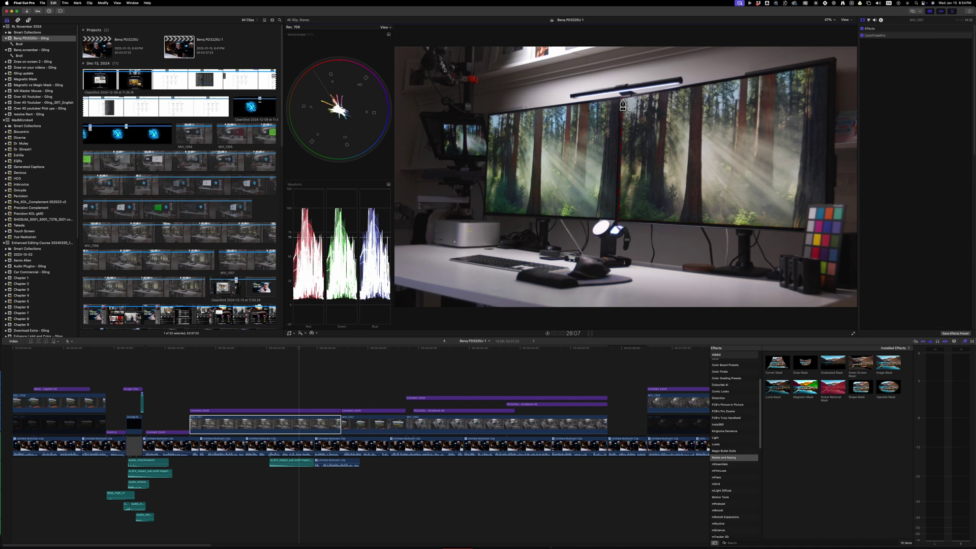
Step: Switch to DaVinci Resolve, search the effects library for "mask" with clip MVI_1337 selected, and clear the search
click(298, 426)
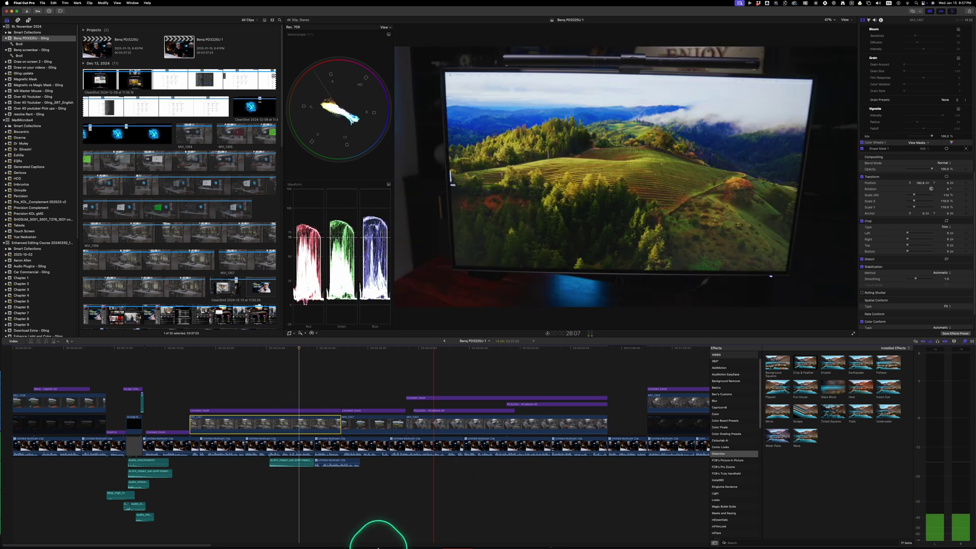
mouse_move(338, 545)
click(212, 536)
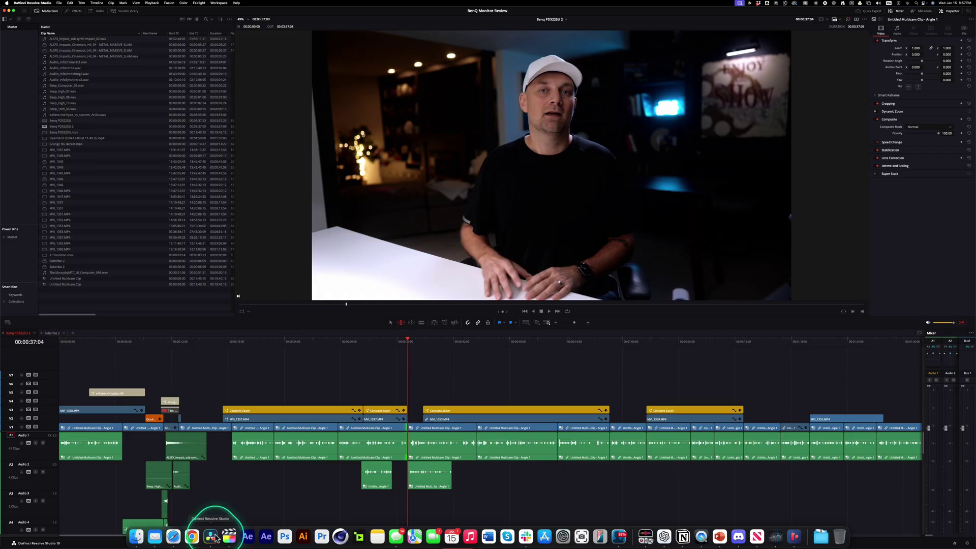
click(387, 420)
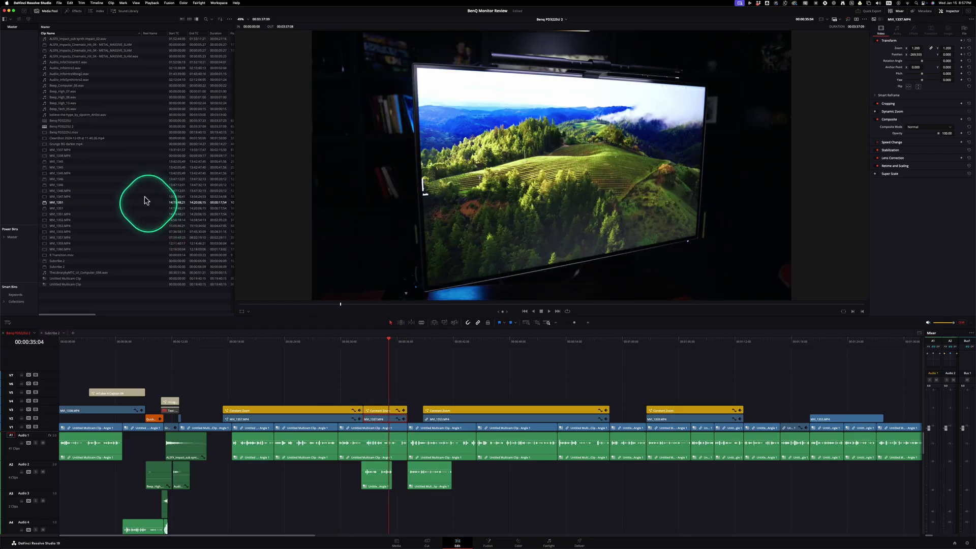
click(75, 11)
click(48, 29)
text(mask)
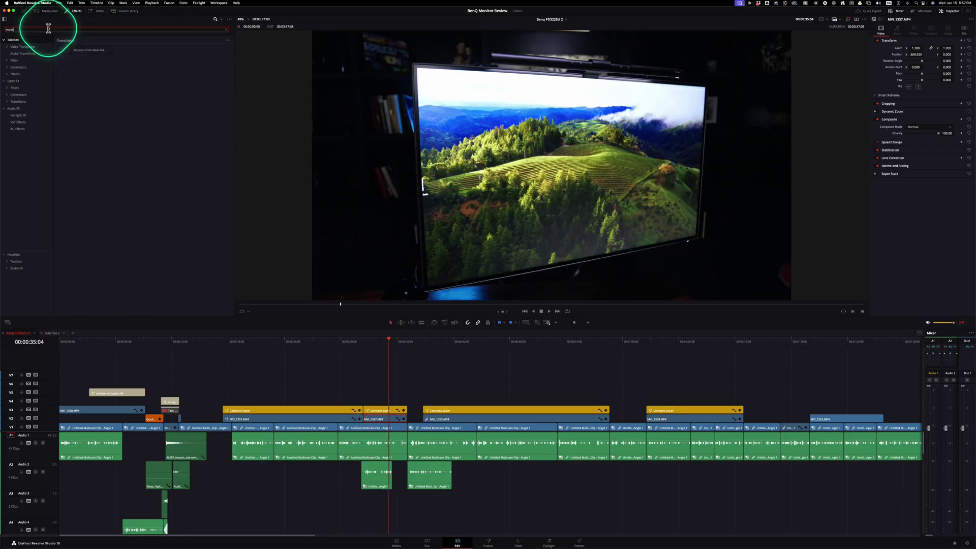
key(BackSpace)
key(BackSpace)
key(BackSpace)
key(BackSpace)
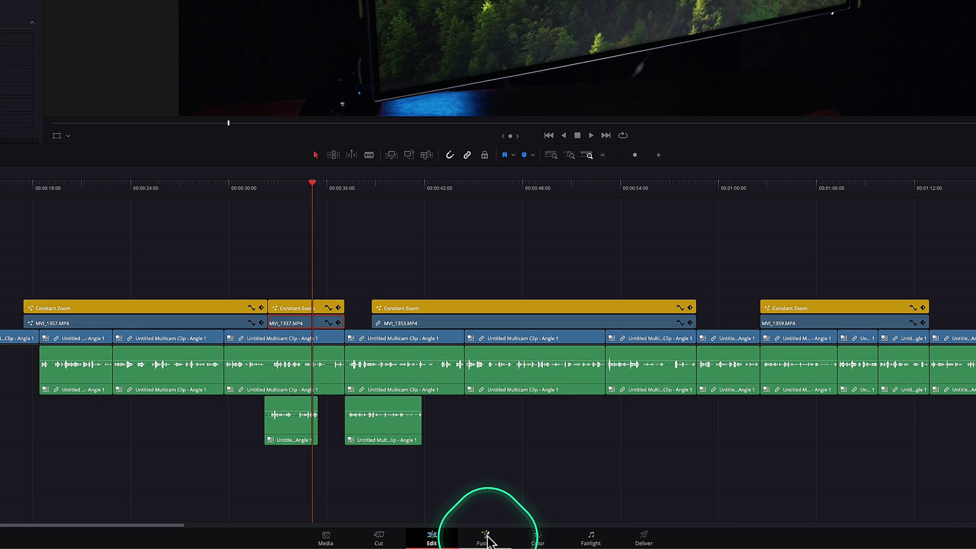
Step: On the Color page, add a polygon window and fit its four corners to the monitor's screen
click(538, 538)
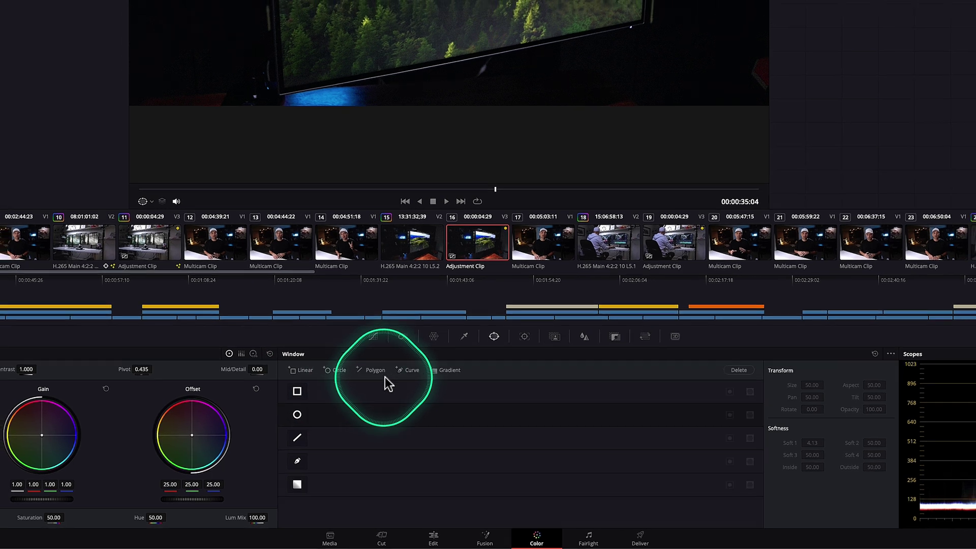
click(376, 370)
drag(269, 29, 284, 90)
drag(369, 278, 368, 280)
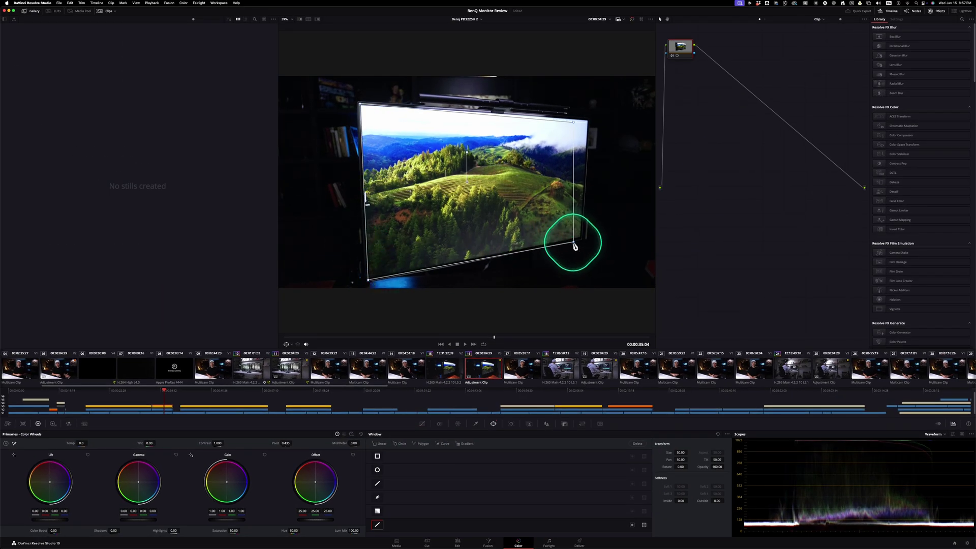
drag(573, 241, 581, 238)
scroll(581, 238, up, 1)
drag(584, 116, 600, 115)
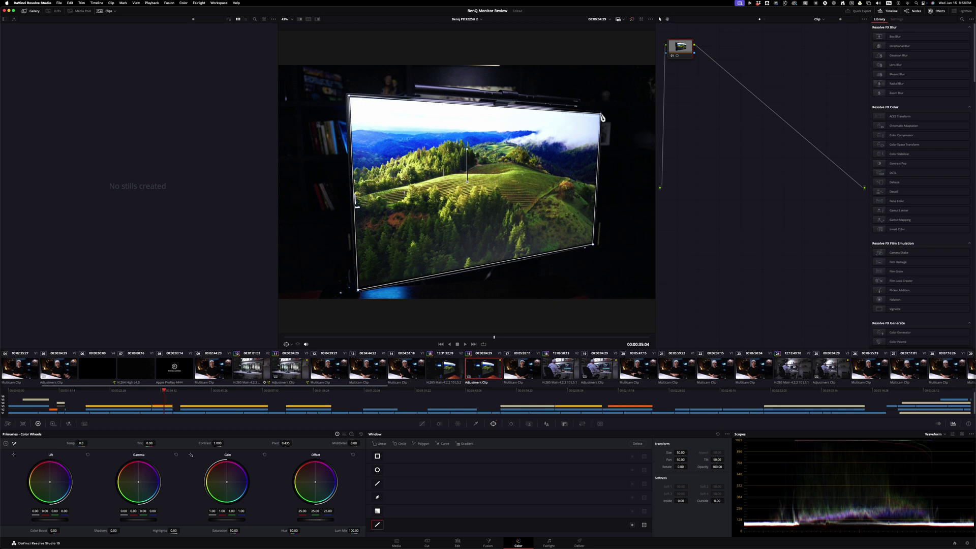
Step: Return to the Edit page and switch to Final Cut Pro
click(457, 543)
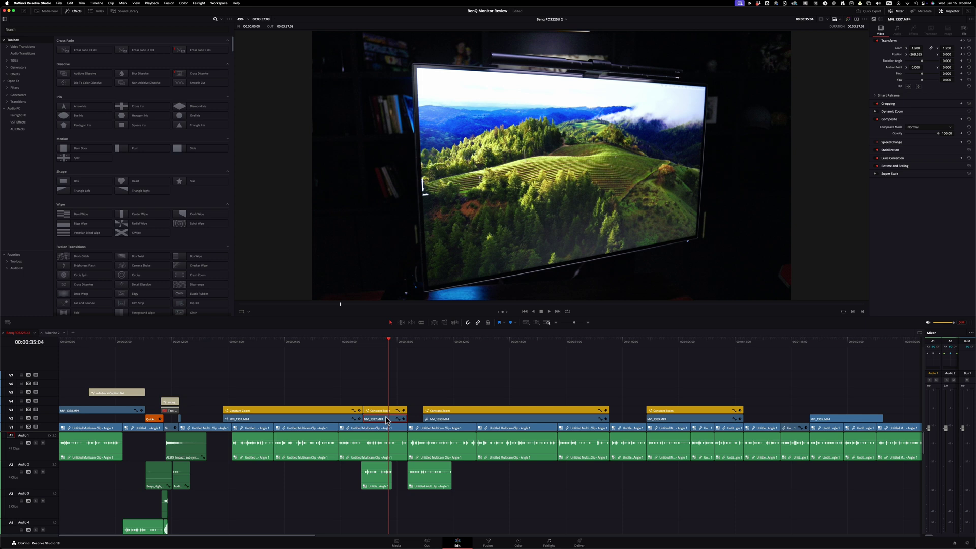
mouse_move(230, 540)
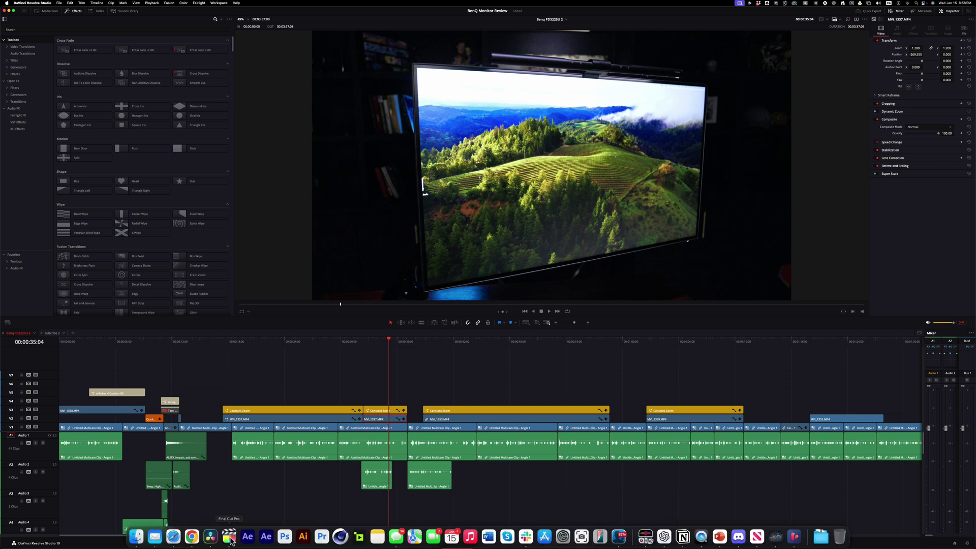
click(230, 540)
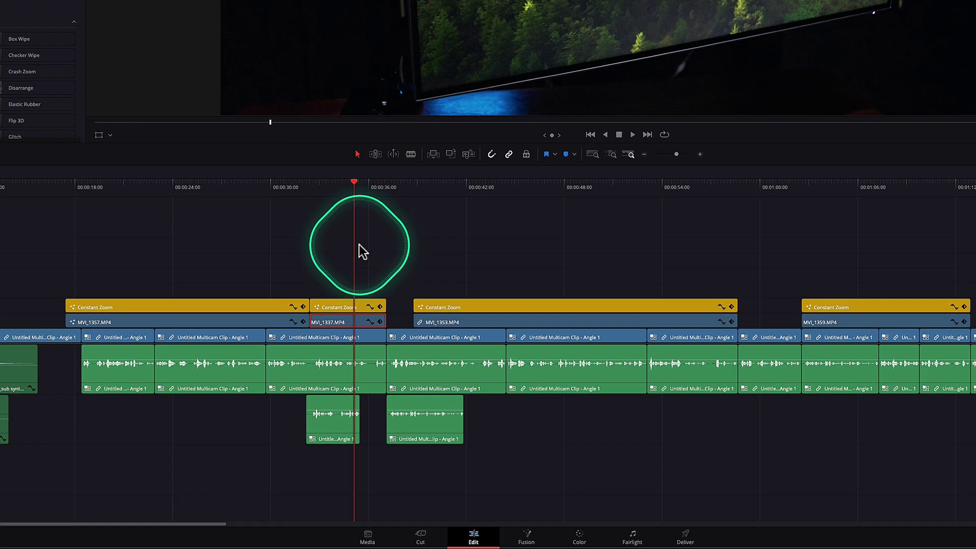
Step: Select clip MVI_1355 on the Edit page timeline, try moving it earlier on its track, and undo the move
drag(355, 182, 293, 208)
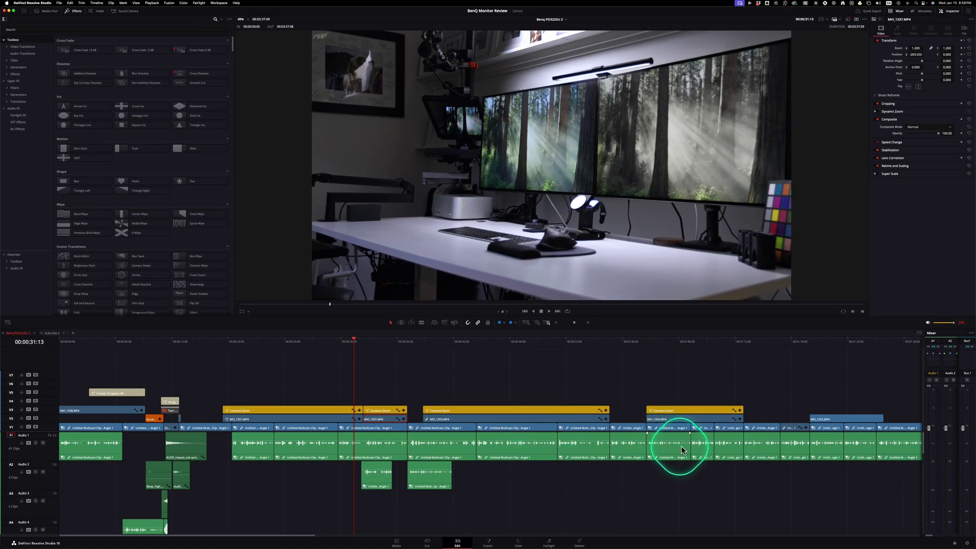
click(835, 419)
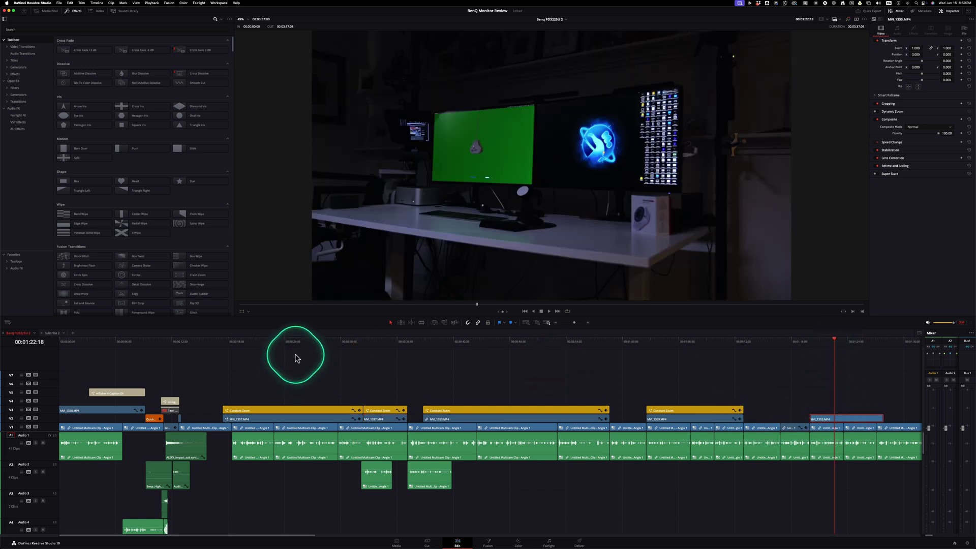
click(323, 340)
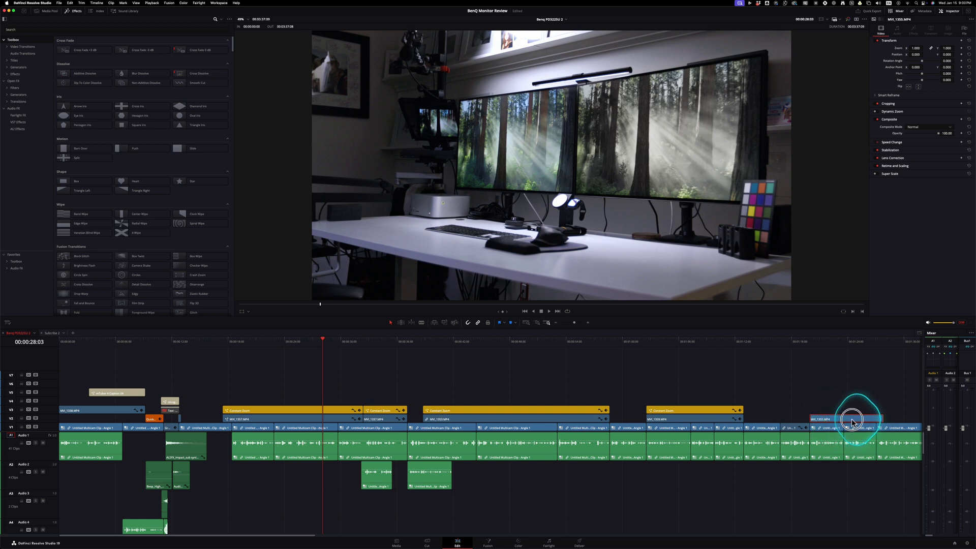
drag(852, 422, 329, 404)
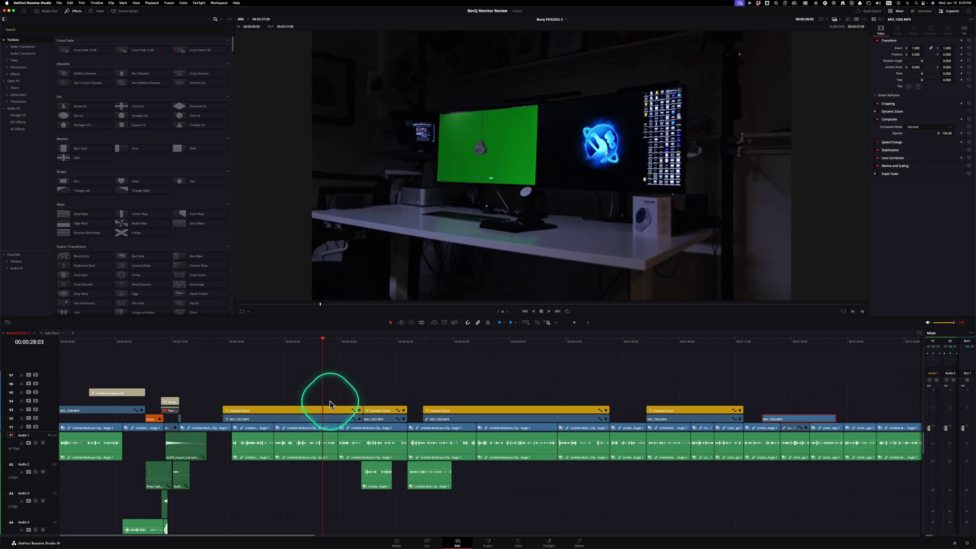
key(super+z)
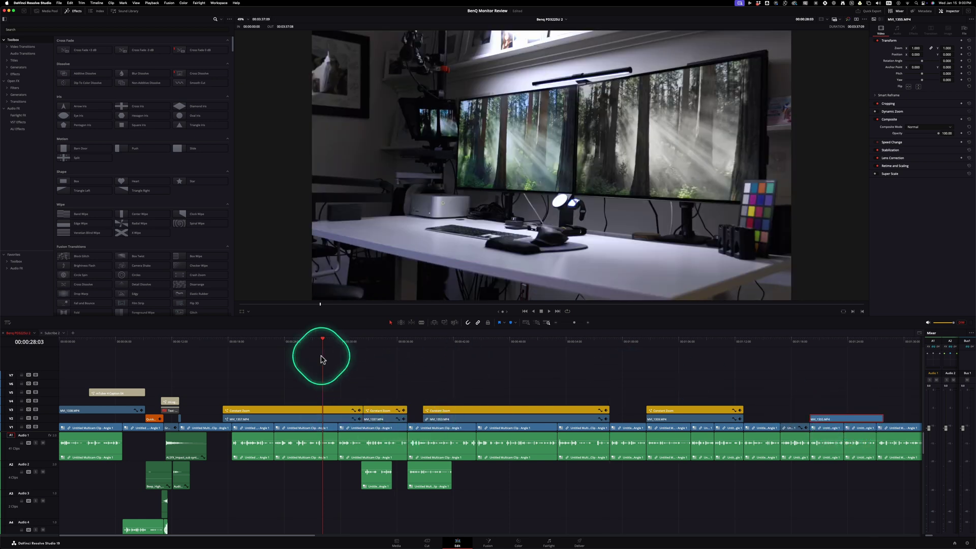
Step: Lift the Constant Zoom clip above MVI_1353 to a higher track, and undo the move
mouse_move(322, 342)
mouse_down()
mouse_move(403, 345)
mouse_move(333, 351)
mouse_up()
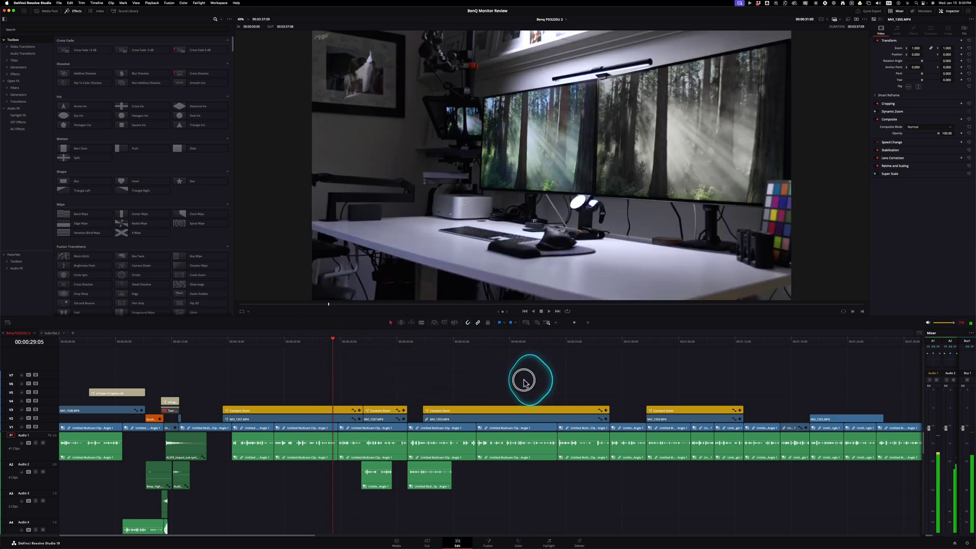
click(527, 381)
drag(767, 383, 640, 374)
drag(573, 366, 386, 364)
mouse_move(462, 409)
mouse_down()
mouse_move(457, 371)
mouse_move(462, 405)
mouse_up()
key(super+z)
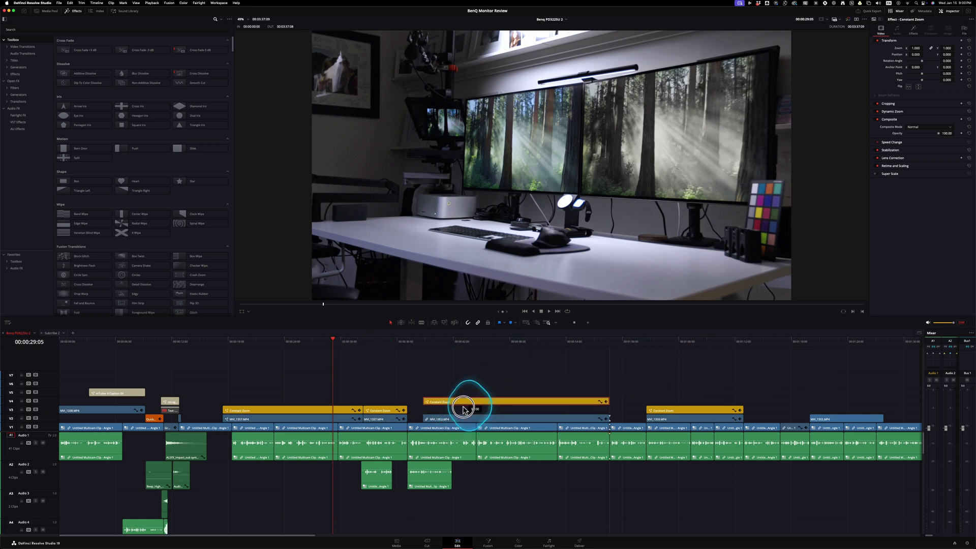
click(488, 382)
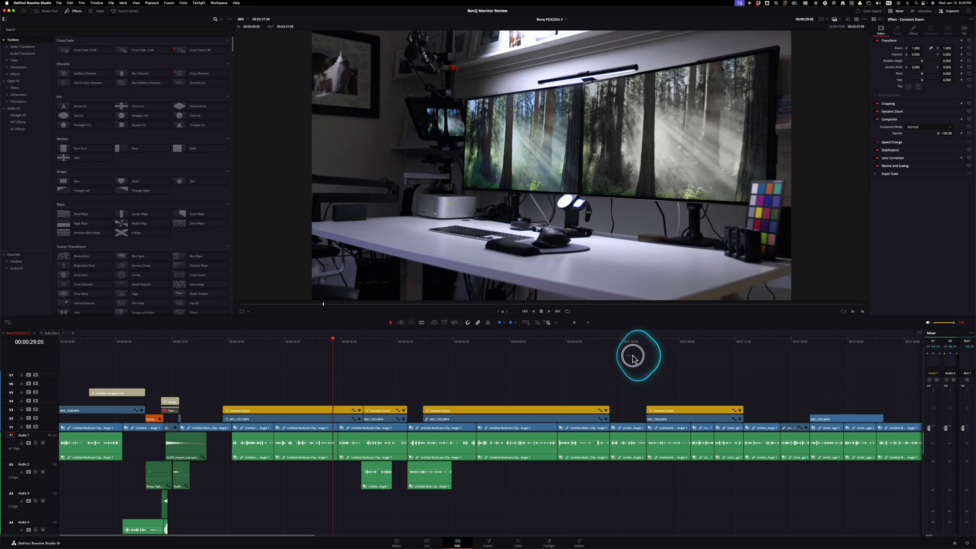
Step: Switch to Final Cut Pro and examine how the connected clips and titles are stacked along the Benq PD3225U 1 timeline
click(218, 531)
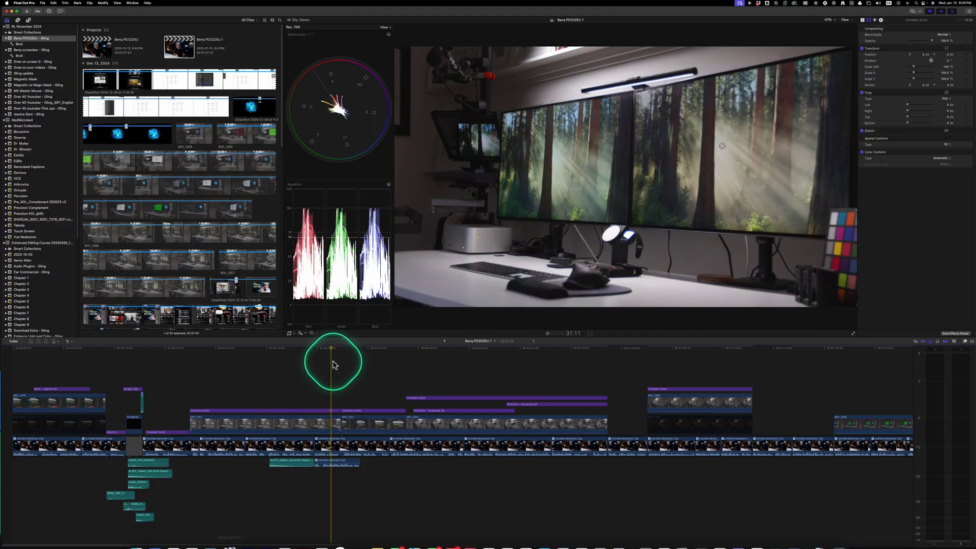
drag(331, 372, 410, 374)
click(564, 374)
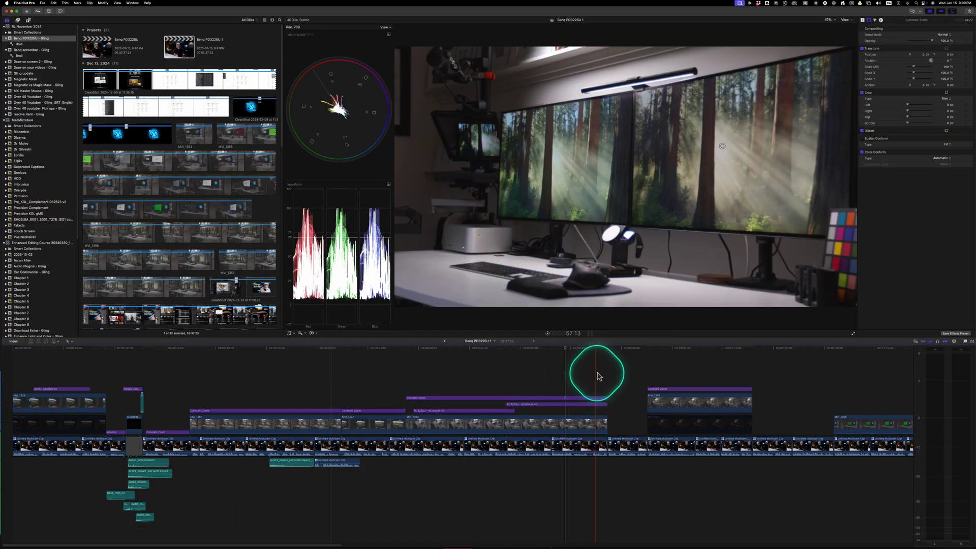
click(479, 376)
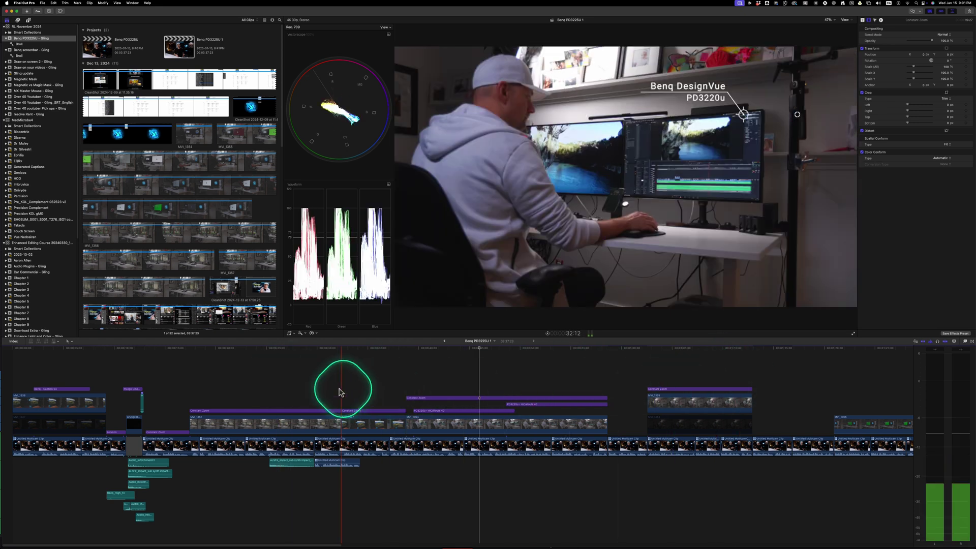
click(464, 398)
drag(468, 380, 691, 379)
drag(757, 371, 627, 437)
click(636, 385)
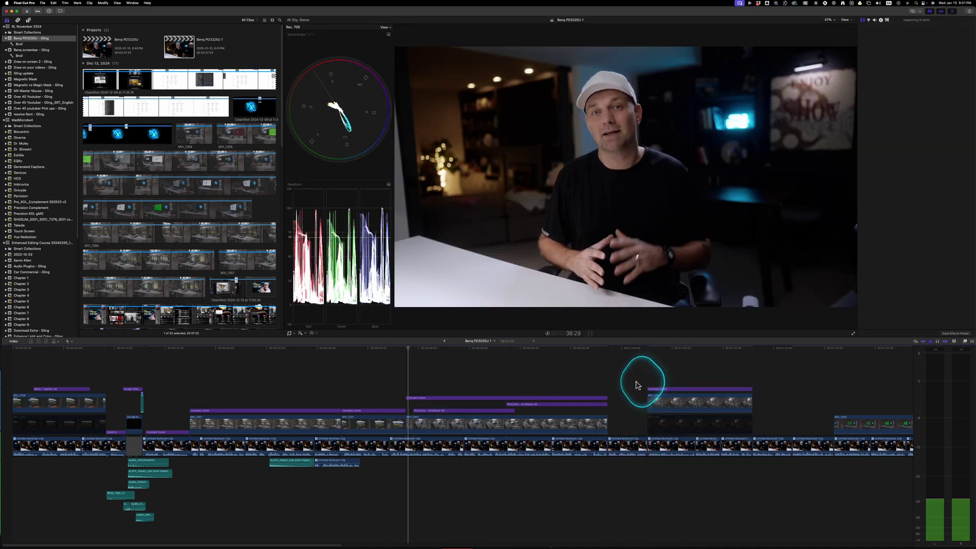
click(791, 399)
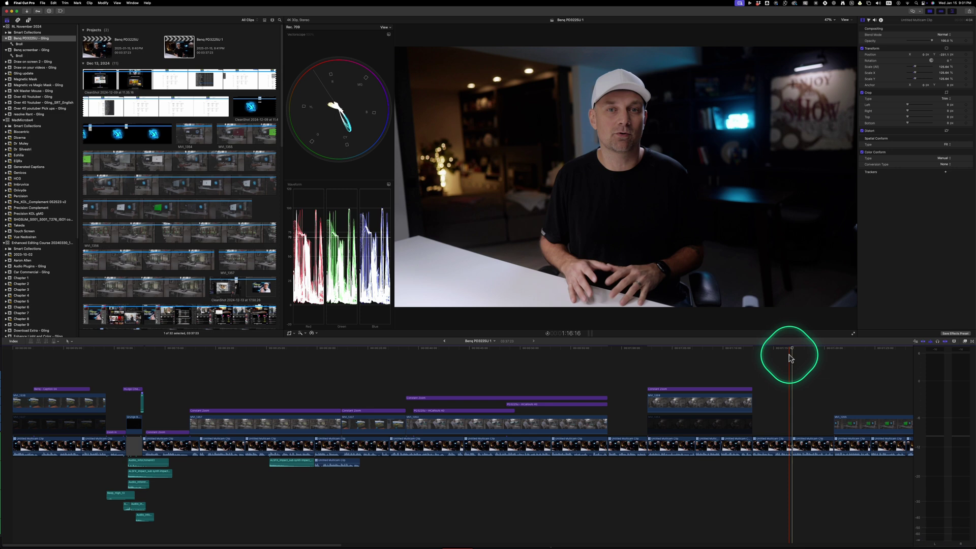
Step: Select connected clips MVI_1357, MVI_1337 and MVI_1353 and lift them together vertically without shifting their time position
click(270, 387)
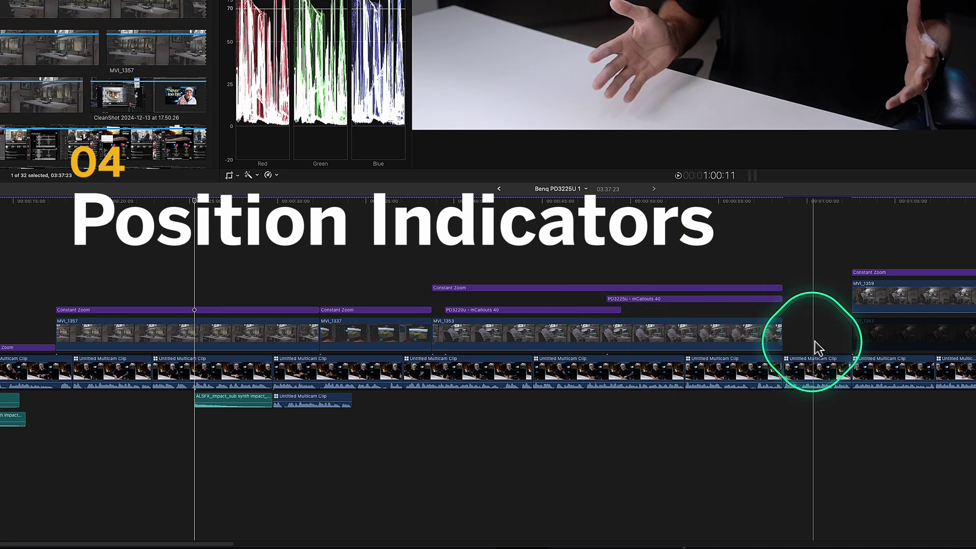
mouse_move(812, 332)
mouse_down()
mouse_move(240, 349)
mouse_move(200, 315)
mouse_move(204, 270)
mouse_up()
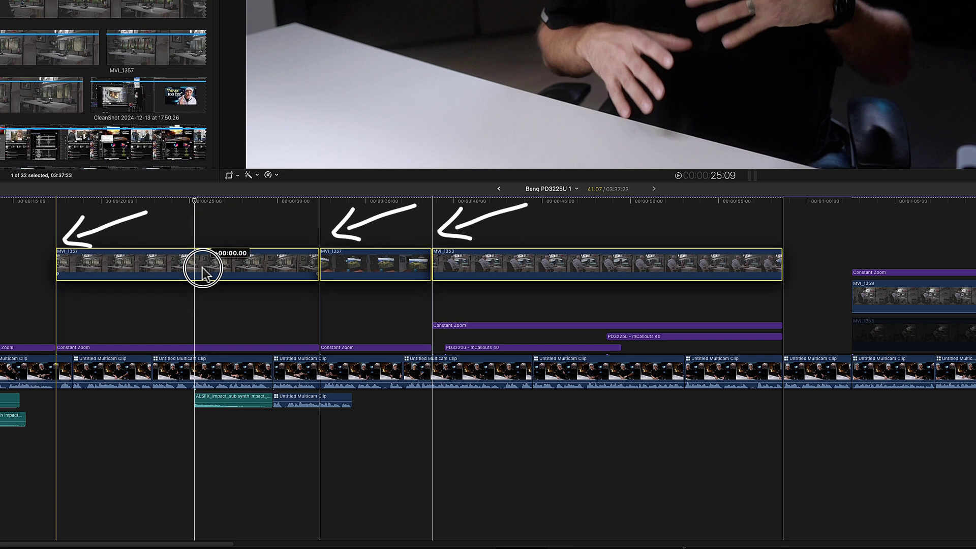
mouse_move(202, 268)
mouse_down()
mouse_move(206, 329)
mouse_move(200, 258)
mouse_move(216, 252)
mouse_move(191, 251)
mouse_move(207, 261)
mouse_up()
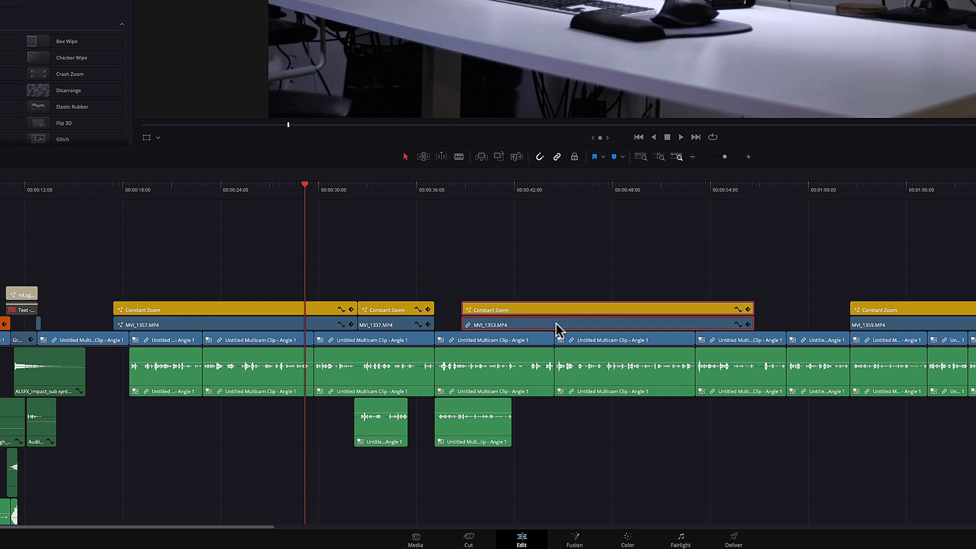
Step: In DaVinci Resolve, move clip MVI_1353 and its Constant Zoom clip to higher tracks, and undo the move
click(556, 324)
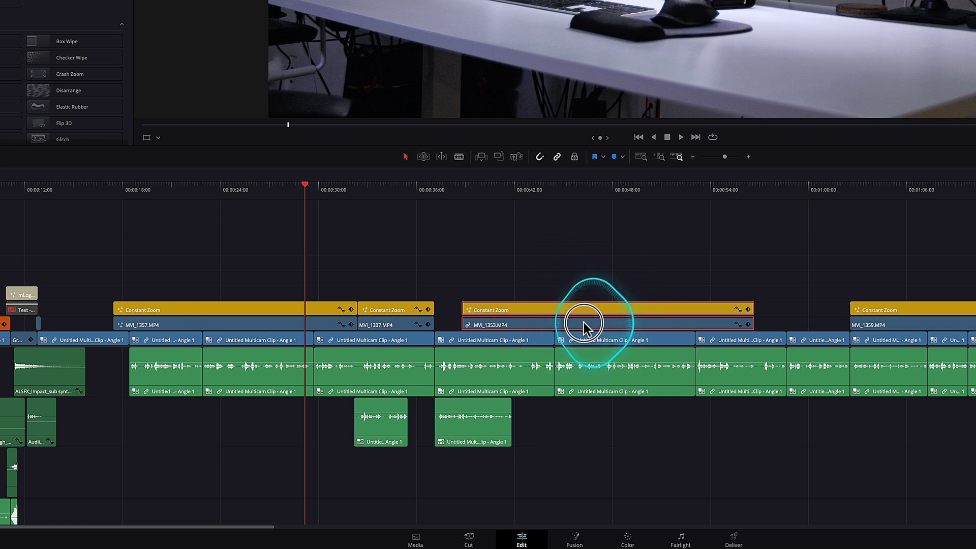
drag(583, 318, 597, 277)
key(ctrl+z)
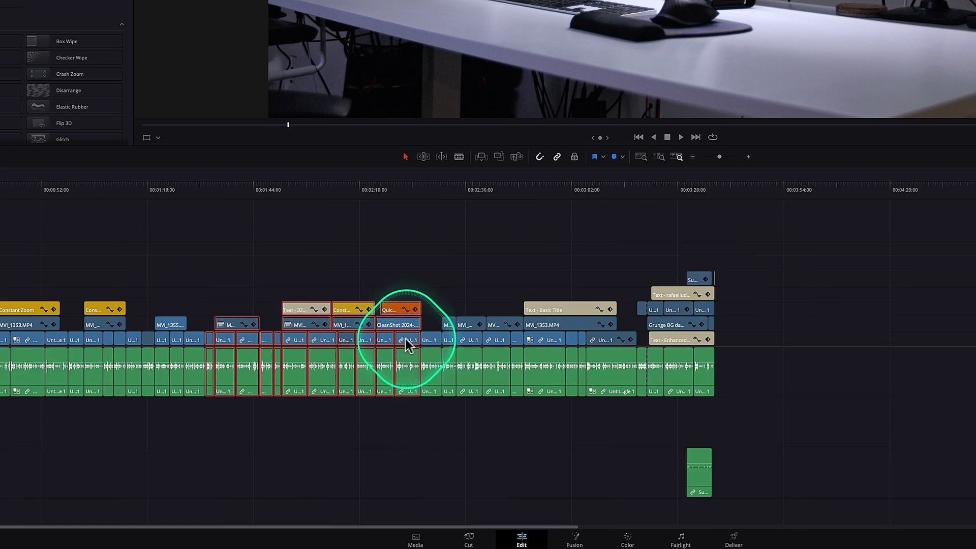
Step: Try to lift the selected block of multicam, overlay and title clips to higher tracks without shifting it in time
drag(406, 344, 405, 319)
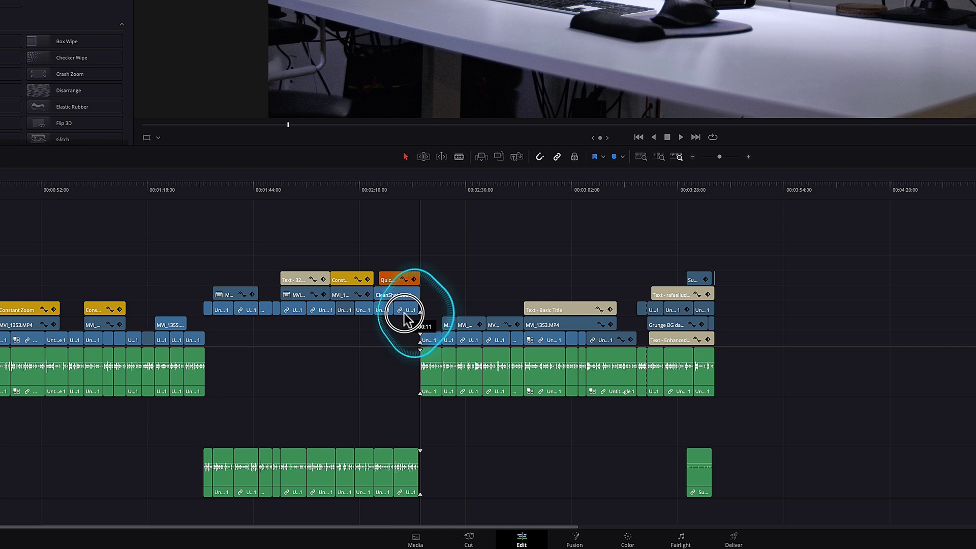
drag(405, 320, 406, 319)
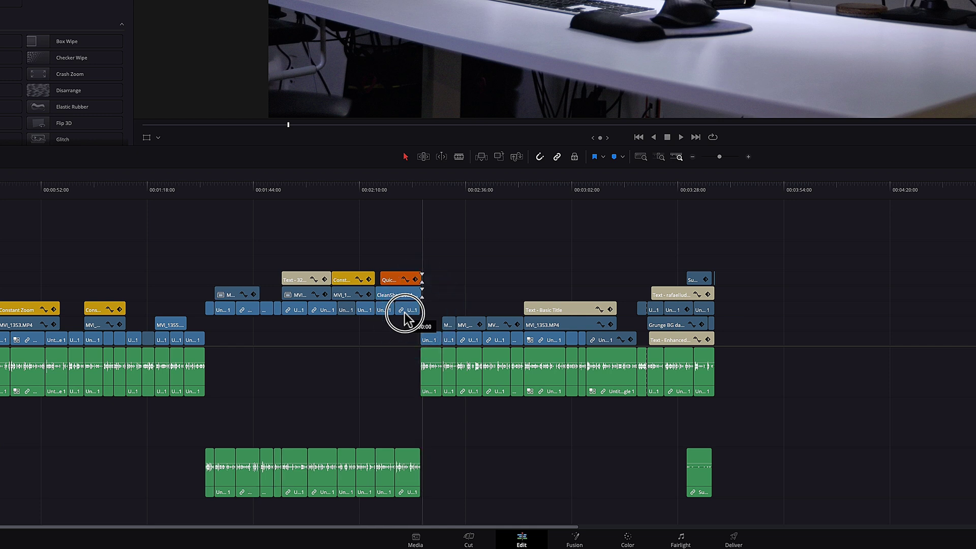
drag(407, 318, 407, 318)
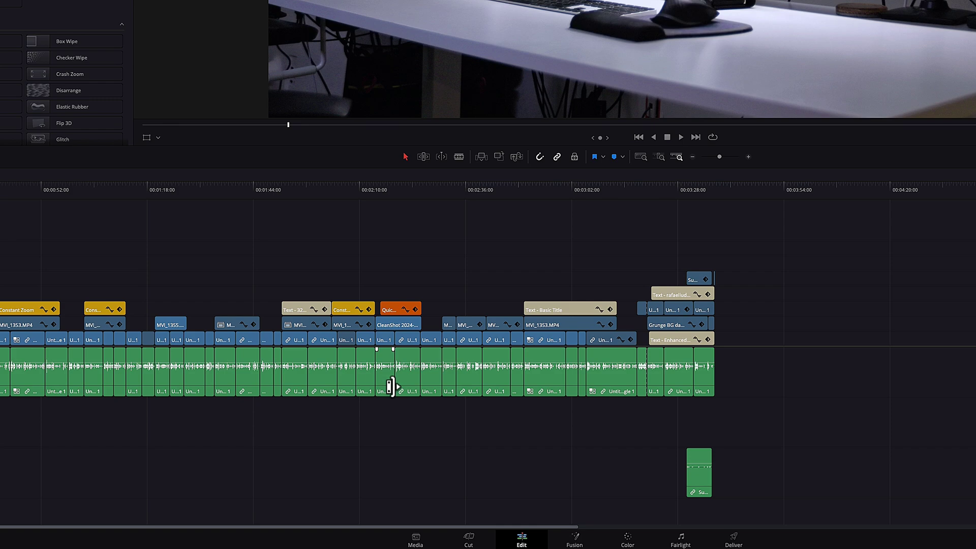
Step: Switch to Final Cut Pro, delete a 7-second range from the middle of connected clip MVI_1357, and undo the deletion
click(497, 530)
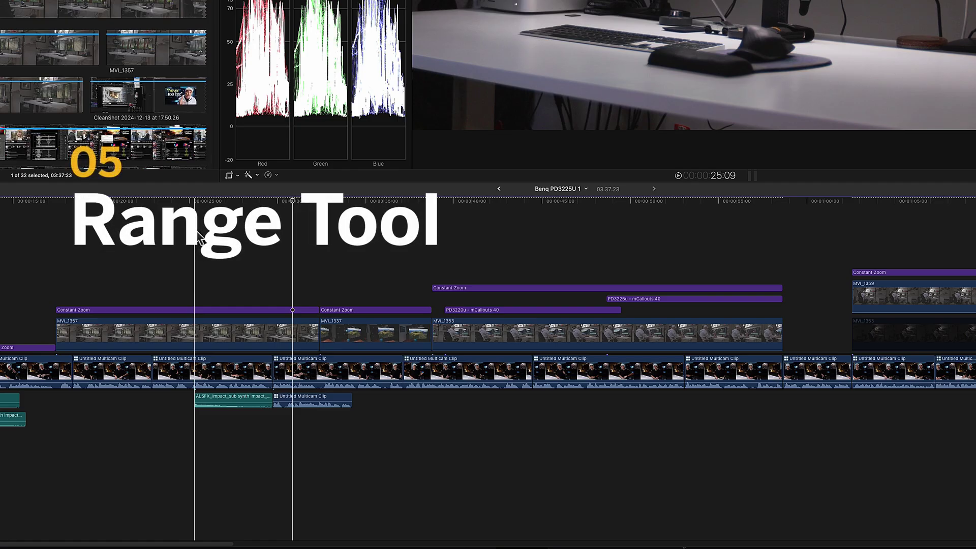
drag(134, 333, 233, 346)
drag(125, 336, 249, 336)
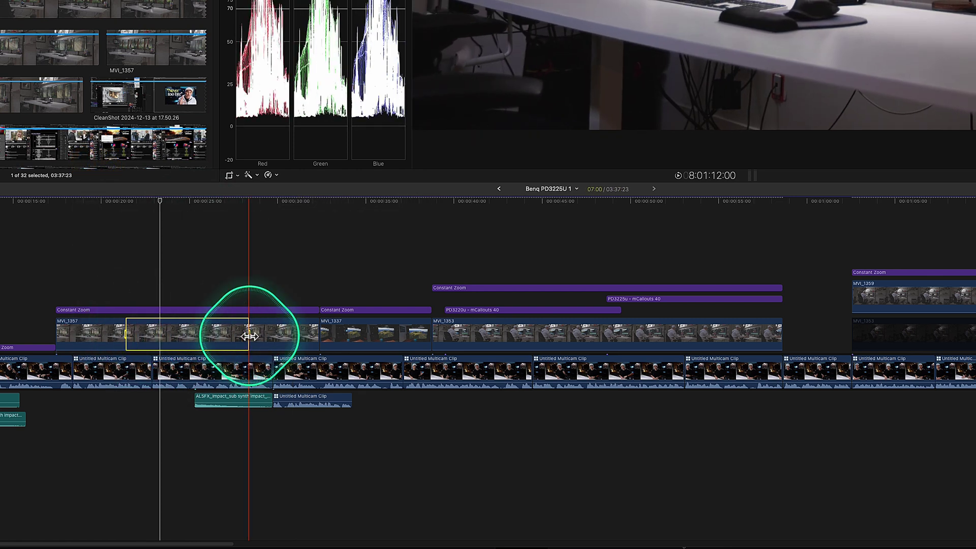
key(Delete)
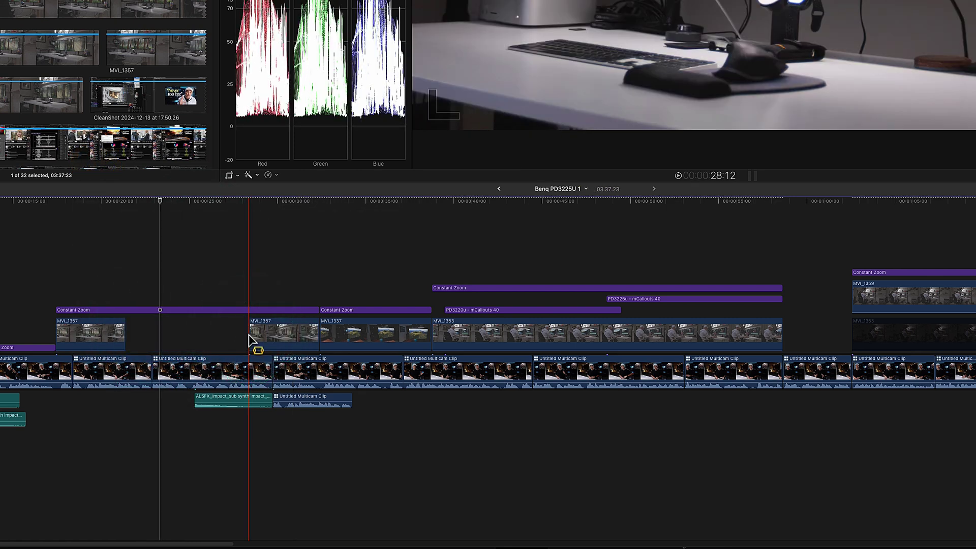
key(c)
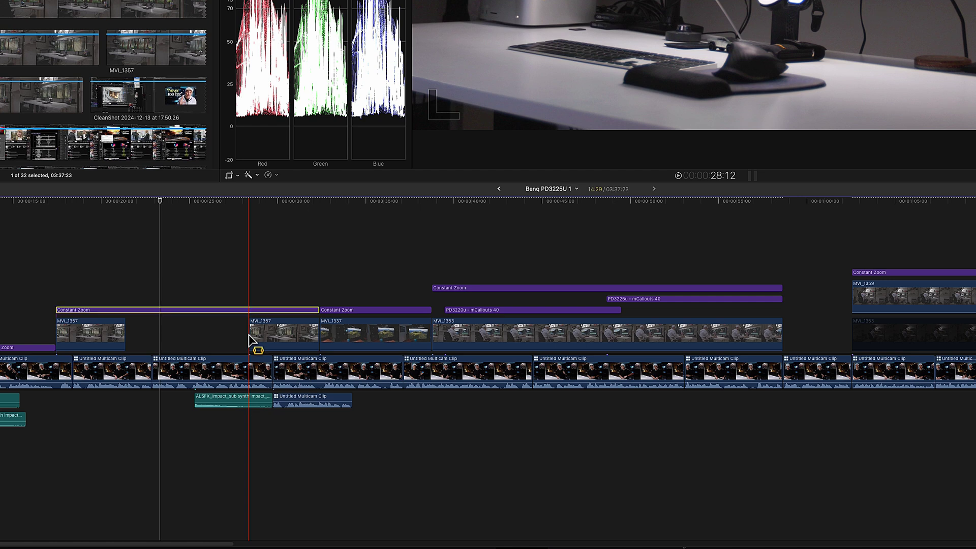
key(super+z)
click(120, 288)
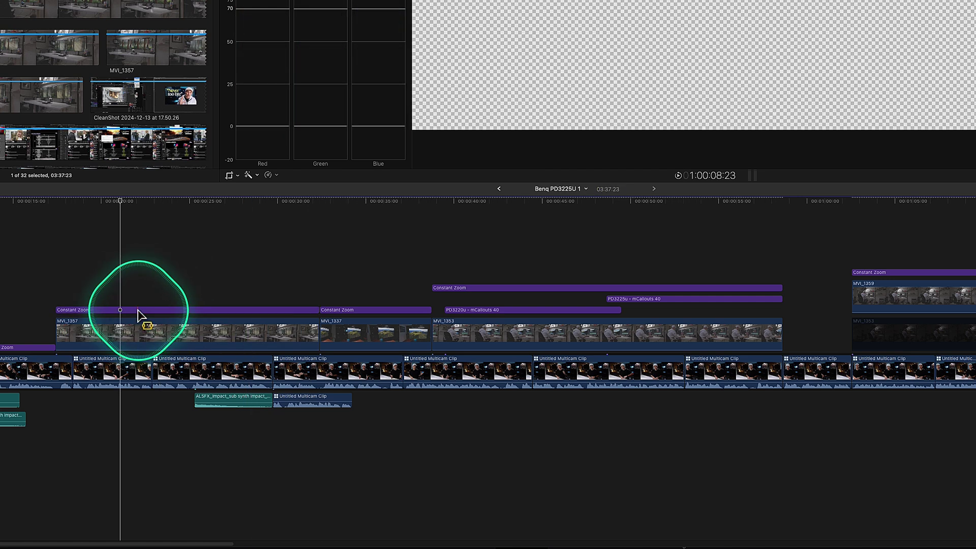
click(106, 281)
Step: Select a 03:22 range on the multicam clip below the start of MVI_1353 and adjust the audio level within it
drag(425, 380, 688, 381)
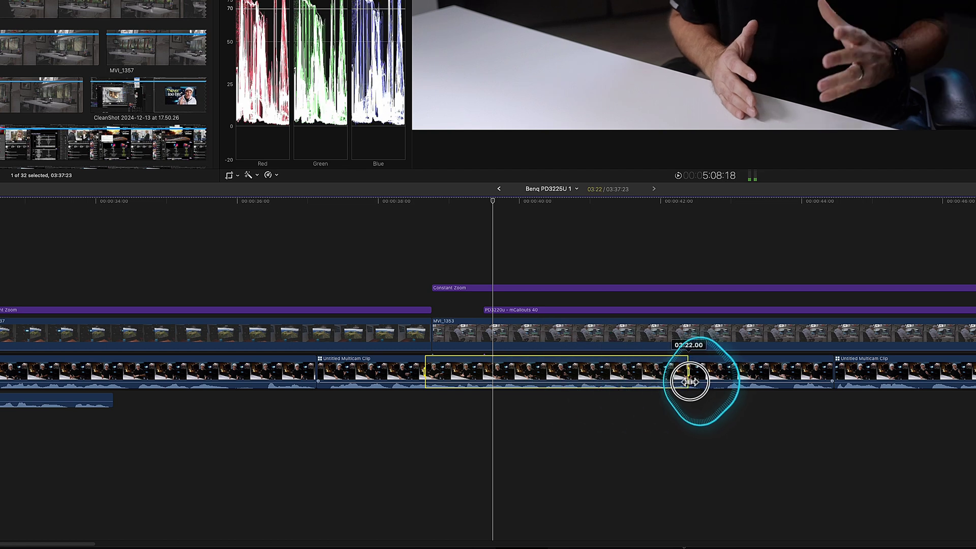
drag(629, 386, 626, 386)
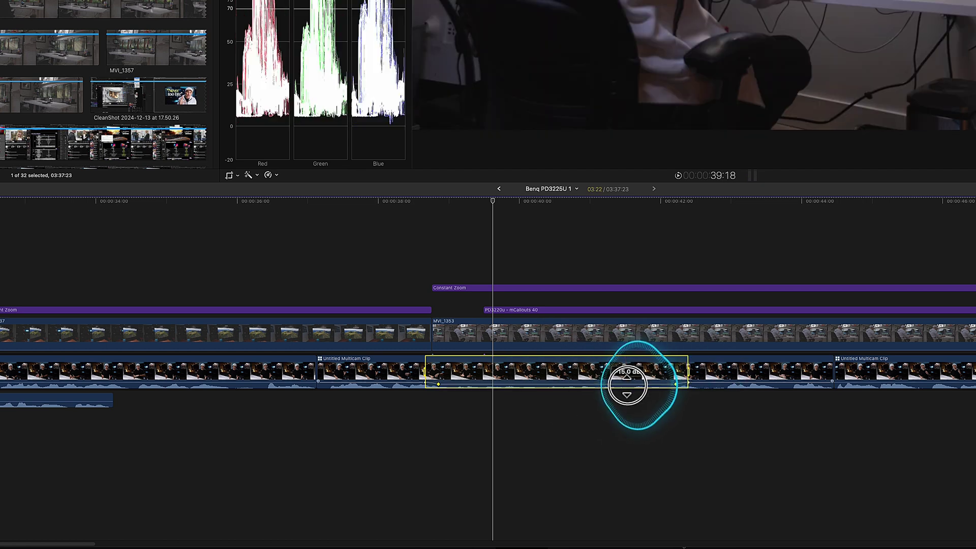
click(611, 420)
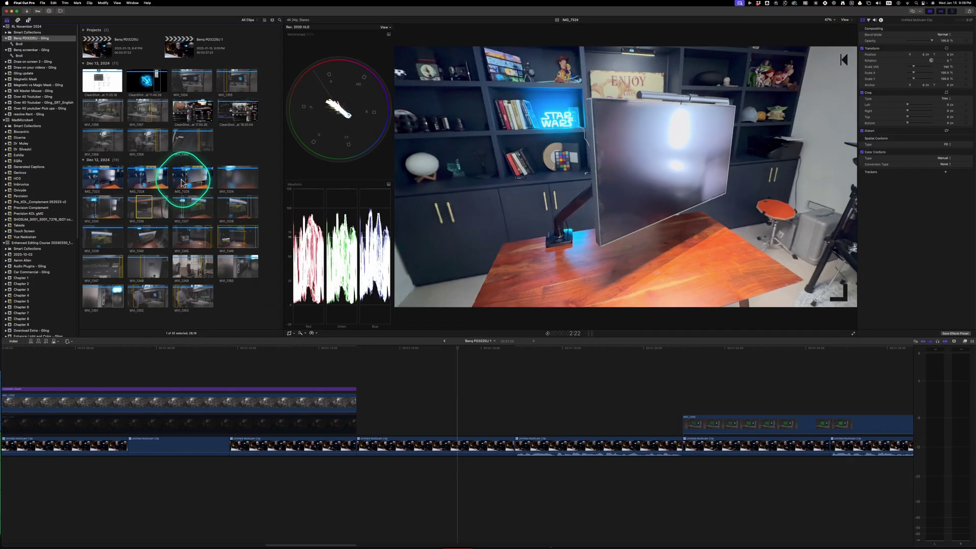
Step: Select the marked ranges of MVI_1336 and MVI_1335 in the browser, and mark a new range in MVI_1339
click(154, 216)
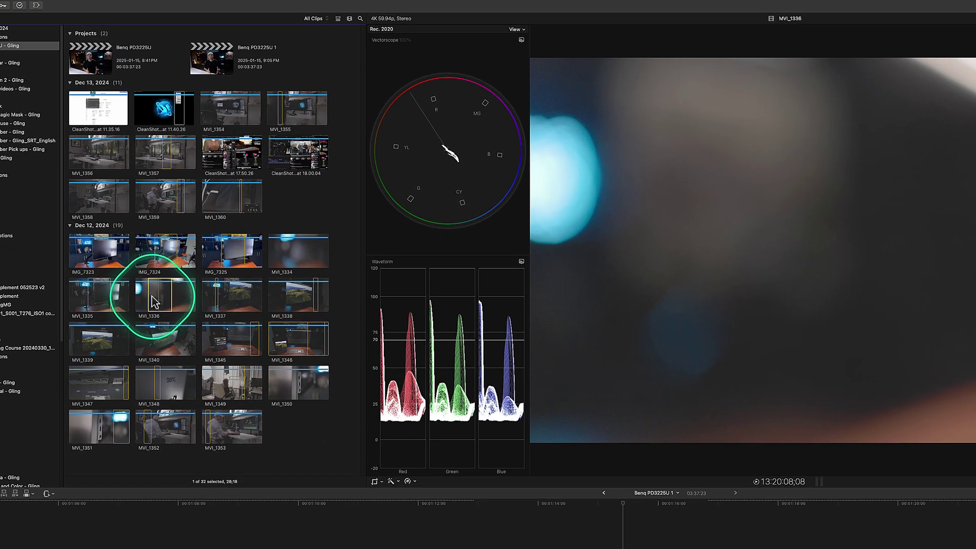
click(110, 294)
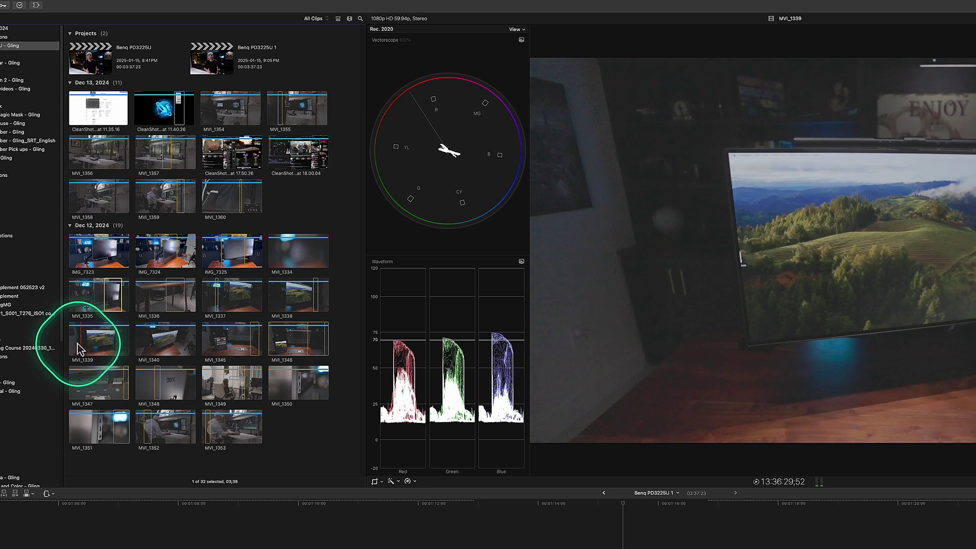
drag(83, 340, 169, 343)
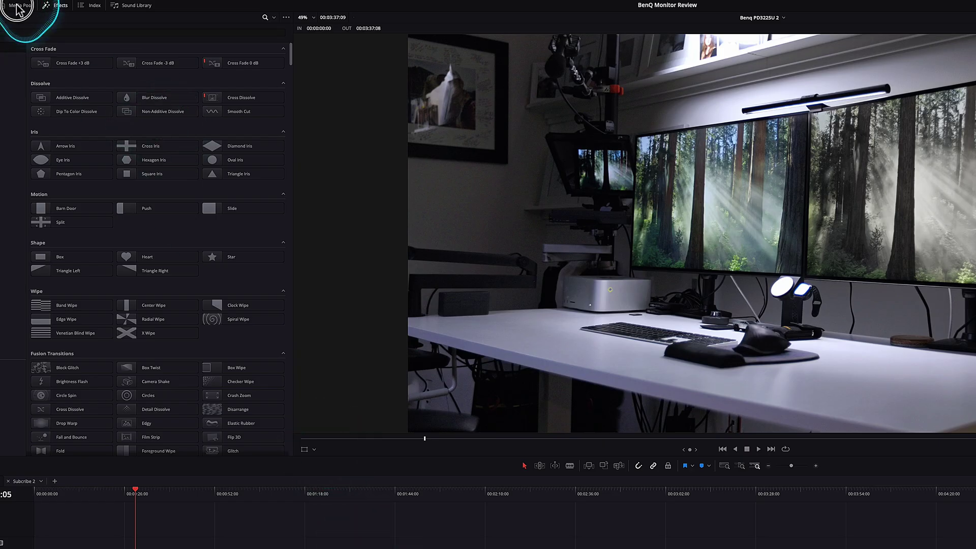
Step: Switch to DaVinci Resolve, open Benq PD3225U.mov from the media pool, and create a subclip from its marked range
click(19, 9)
click(24, 107)
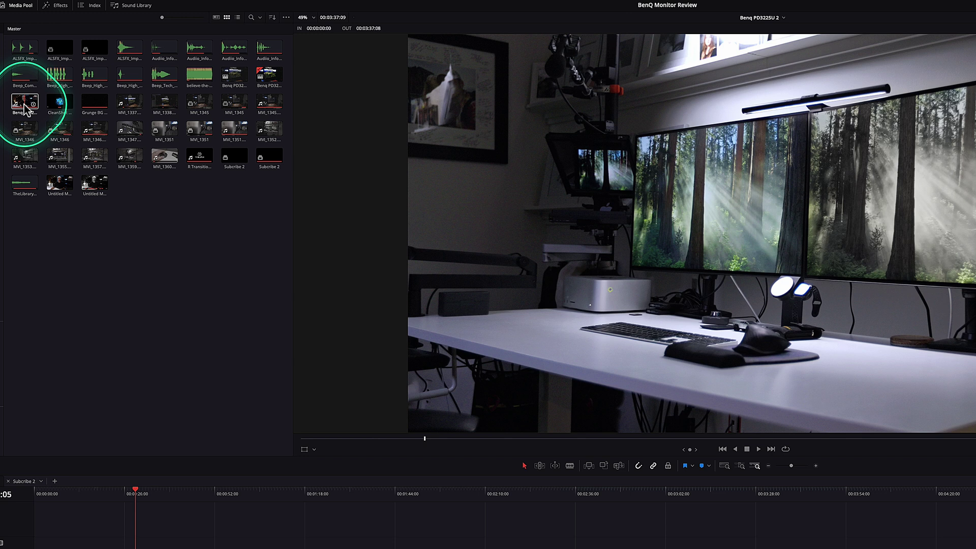
double_click(25, 107)
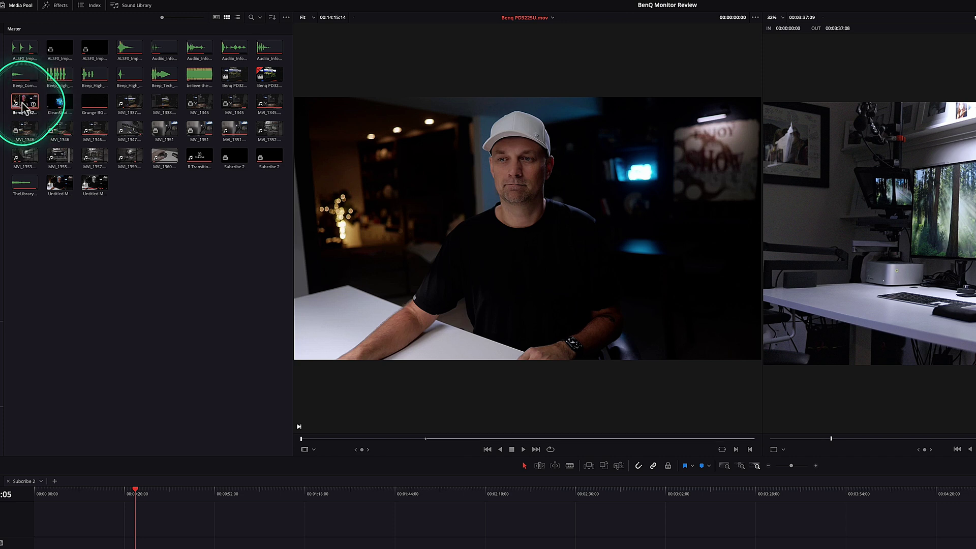
right_click(484, 442)
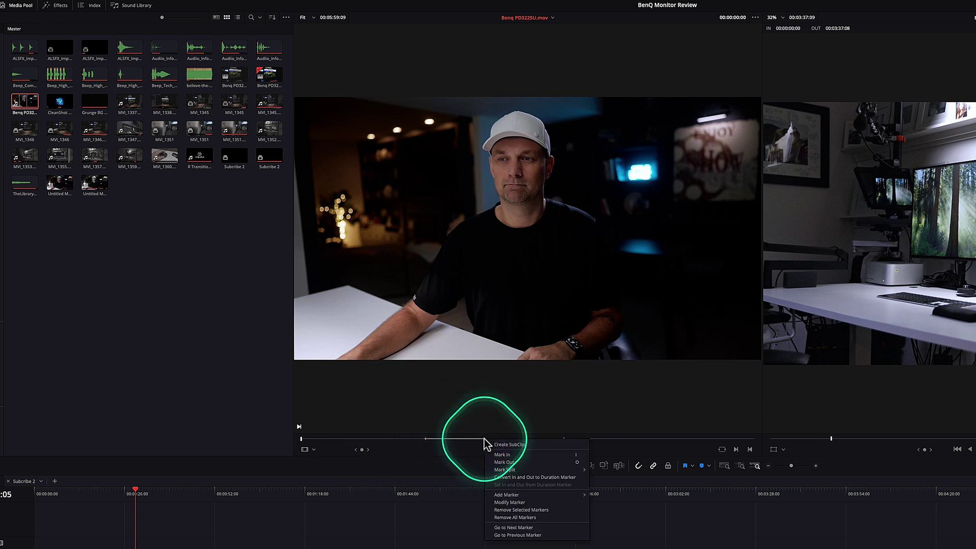
click(531, 446)
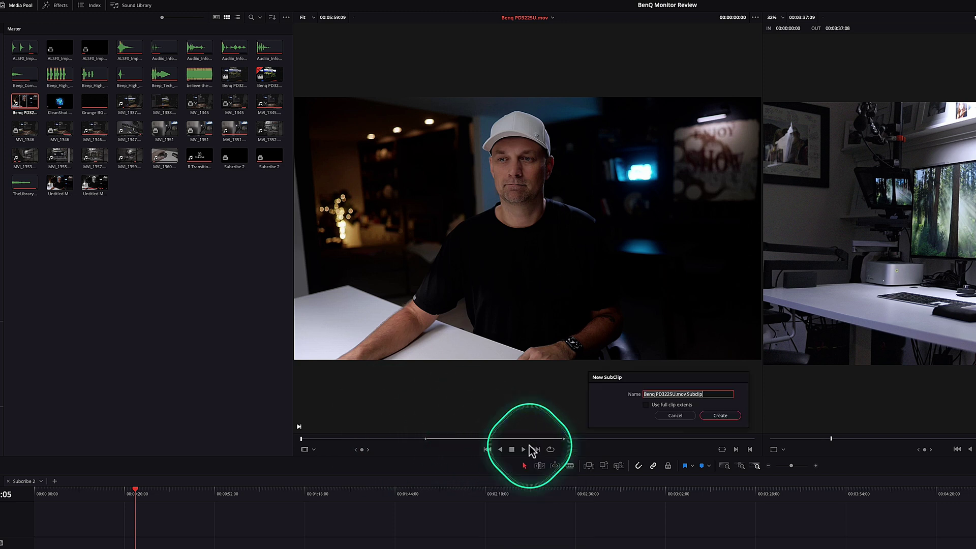
click(725, 417)
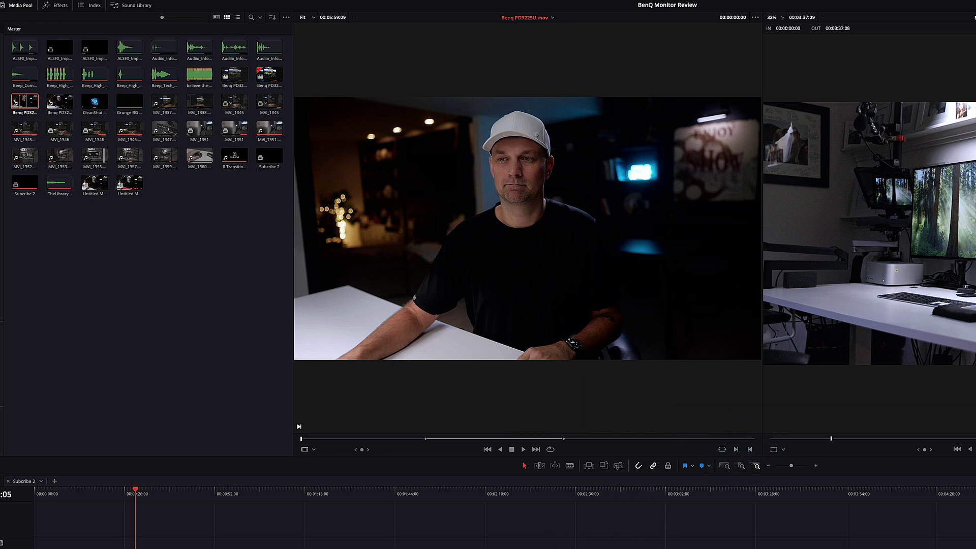
Step: Switch to Final Cut Pro, mark ranges at the start and near the end of MVI_1339, and open the browser's clip filter options
drag(81, 338, 110, 342)
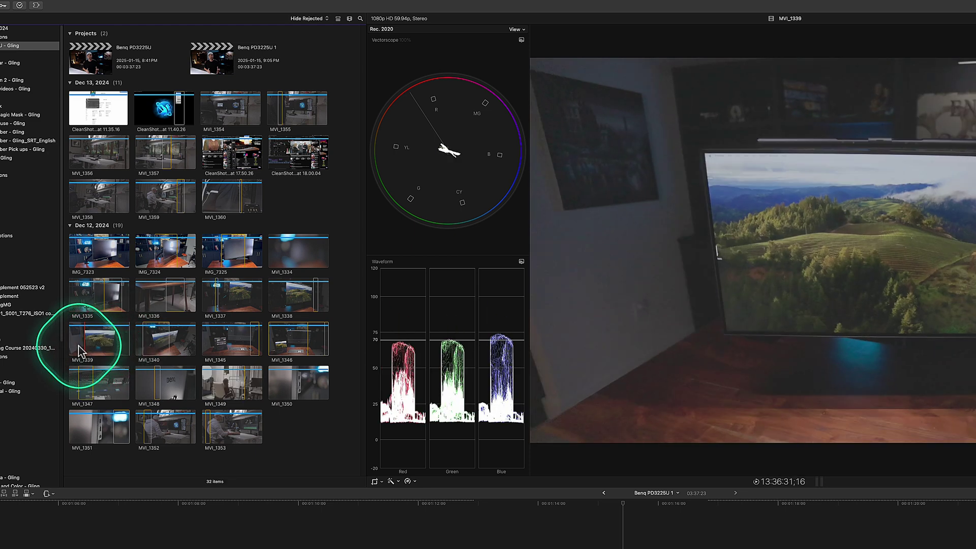
drag(74, 345, 92, 345)
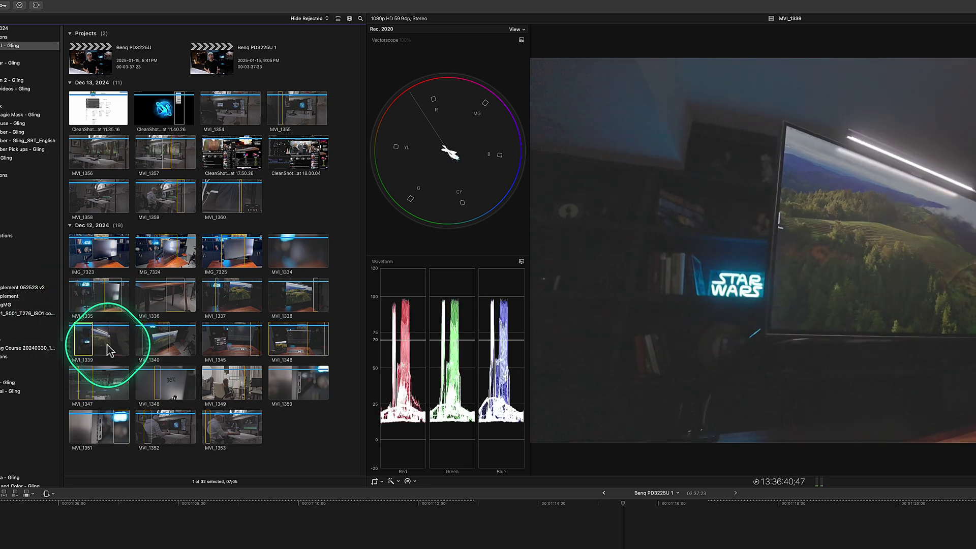
drag(104, 346, 191, 247)
click(309, 18)
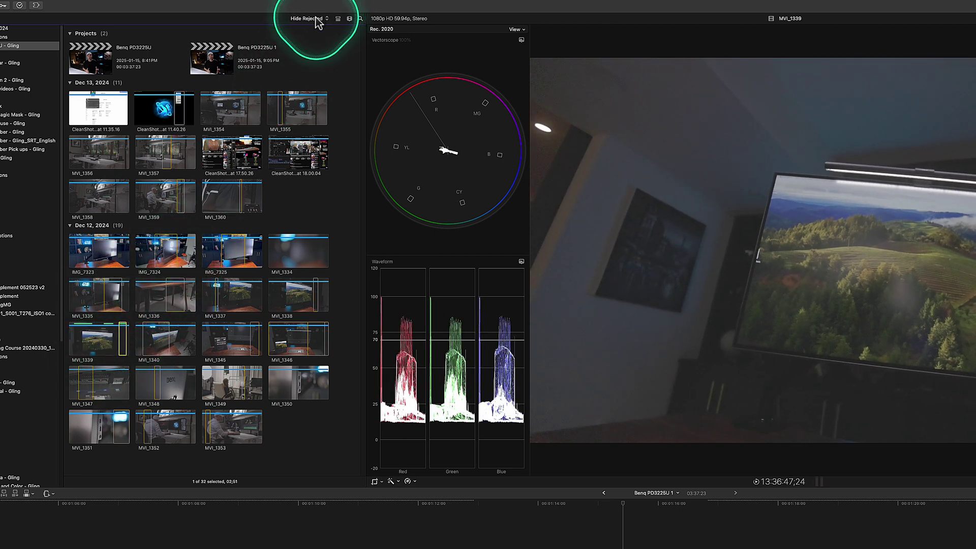
click(309, 36)
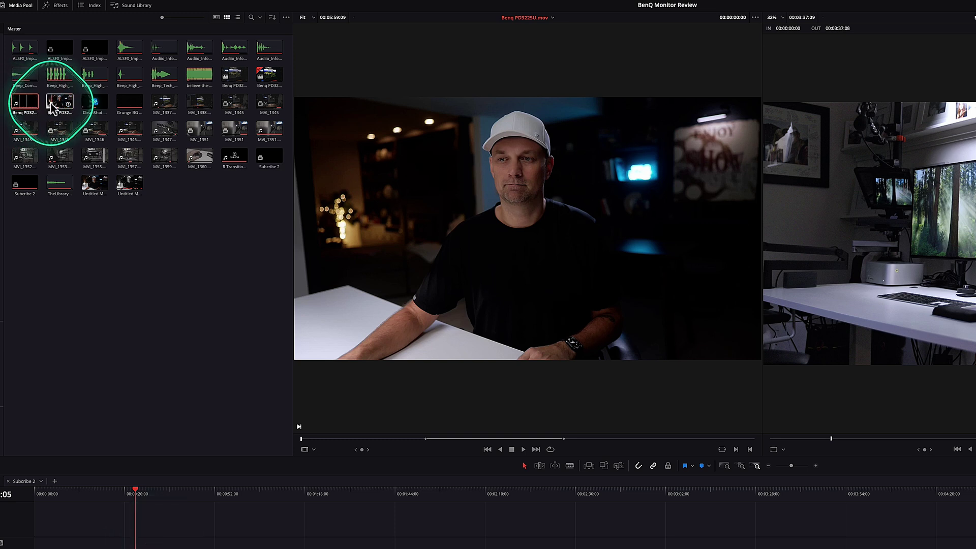
Step: Return to DaVinci Resolve and create another subclip from the marked range of Benq PD3225U.mov
click(53, 107)
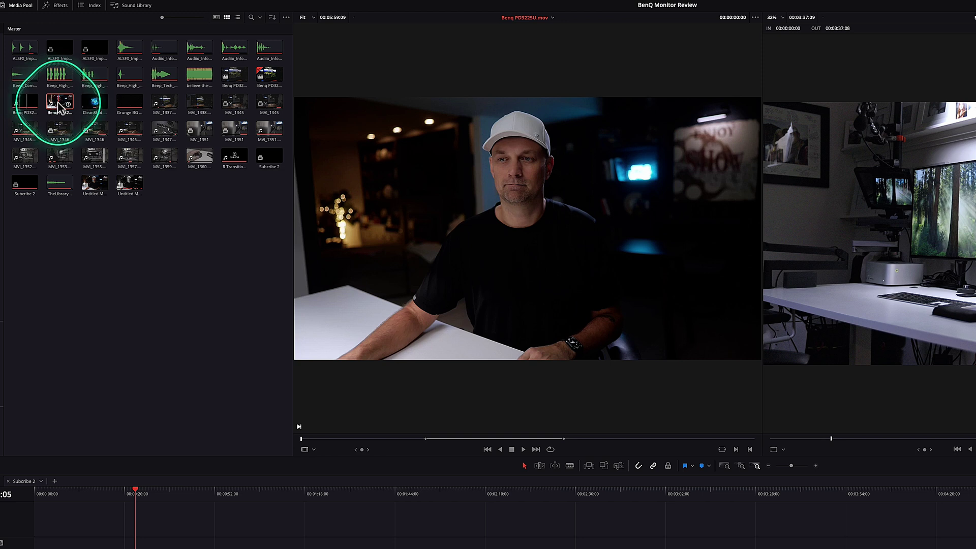
right_click(480, 440)
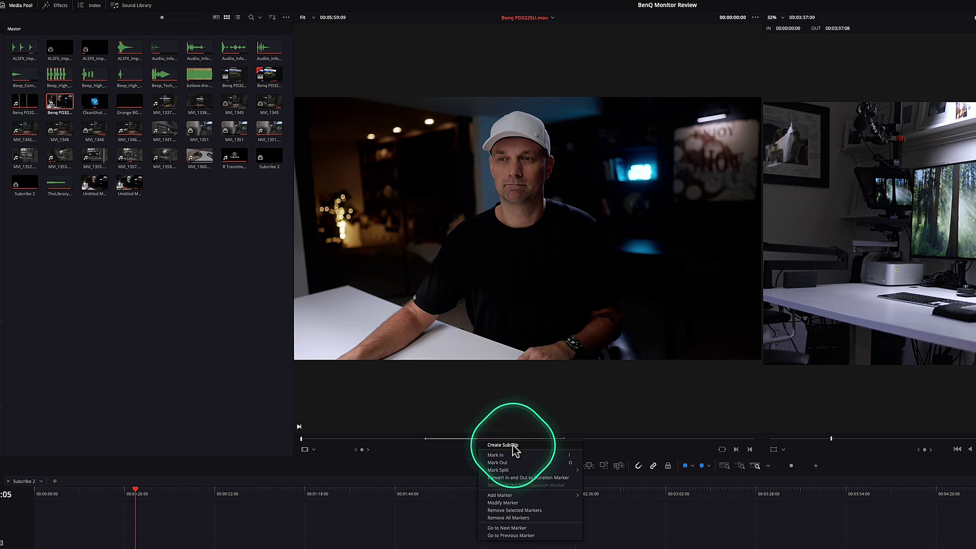
click(514, 445)
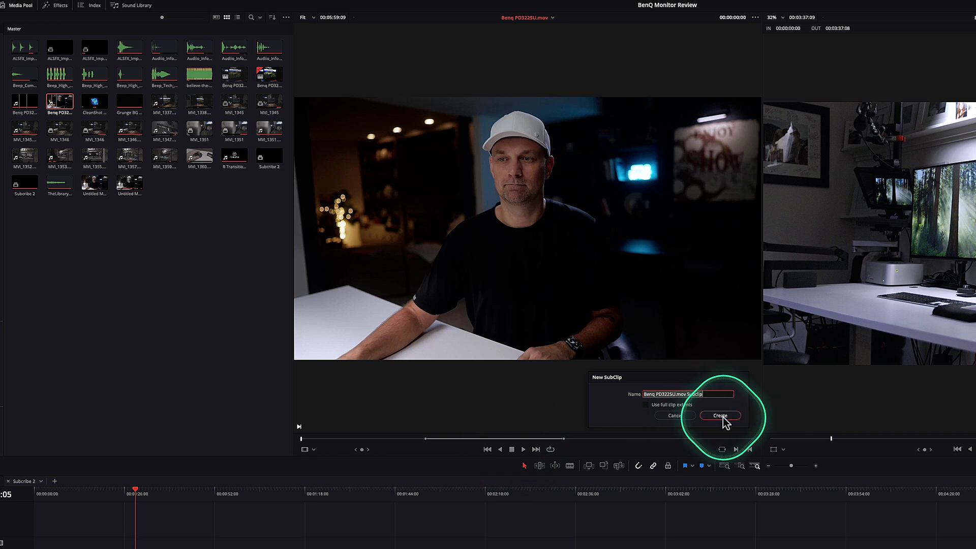
click(720, 415)
click(28, 104)
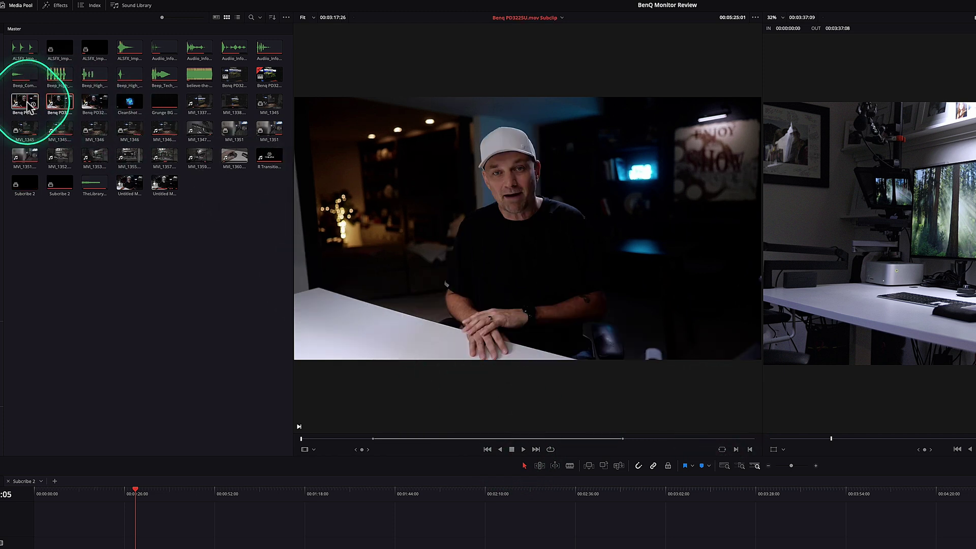
click(472, 385)
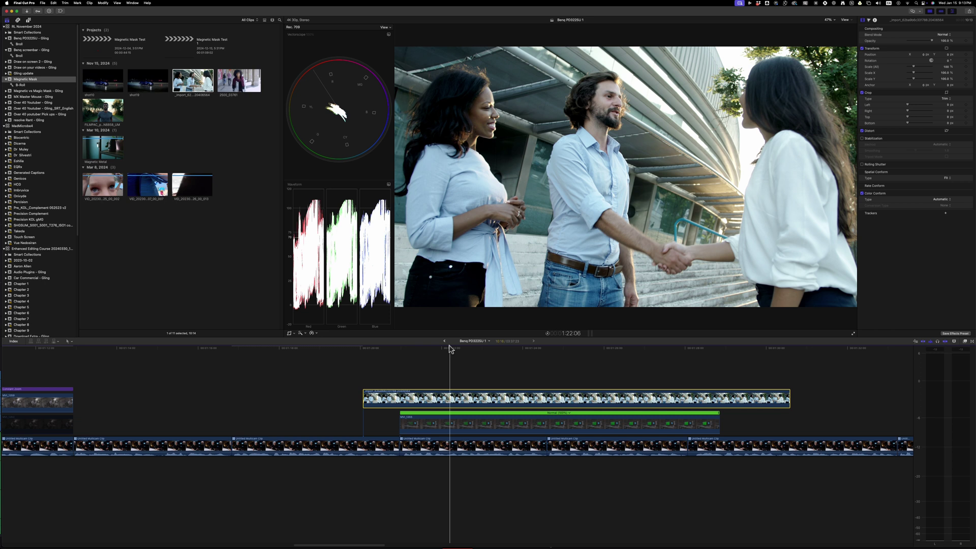
Step: Switch to Final Cut Pro, add a hold segment at about 1:22:22 to the connected handshake clip, and shorten the hold
drag(452, 350, 478, 352)
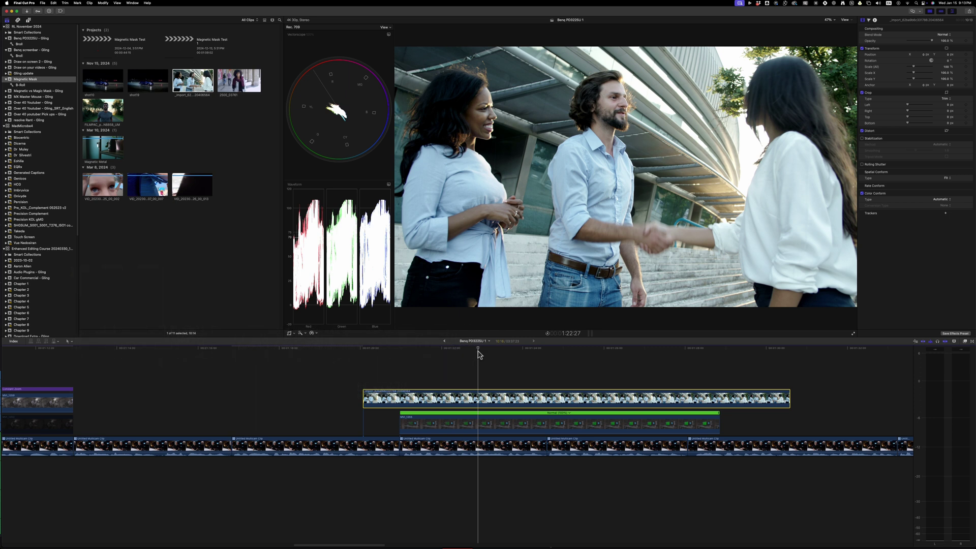
drag(479, 354, 489, 354)
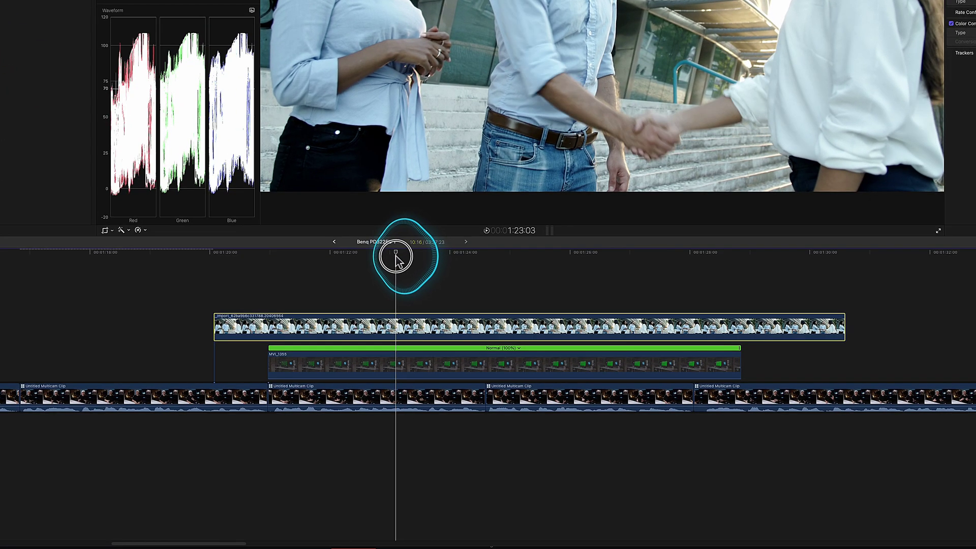
drag(396, 259, 376, 254)
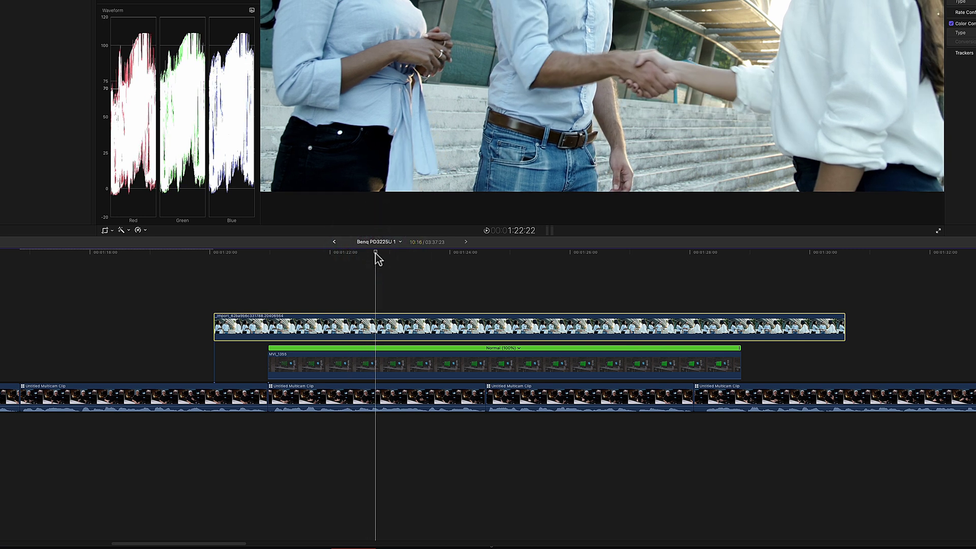
key(shift+h)
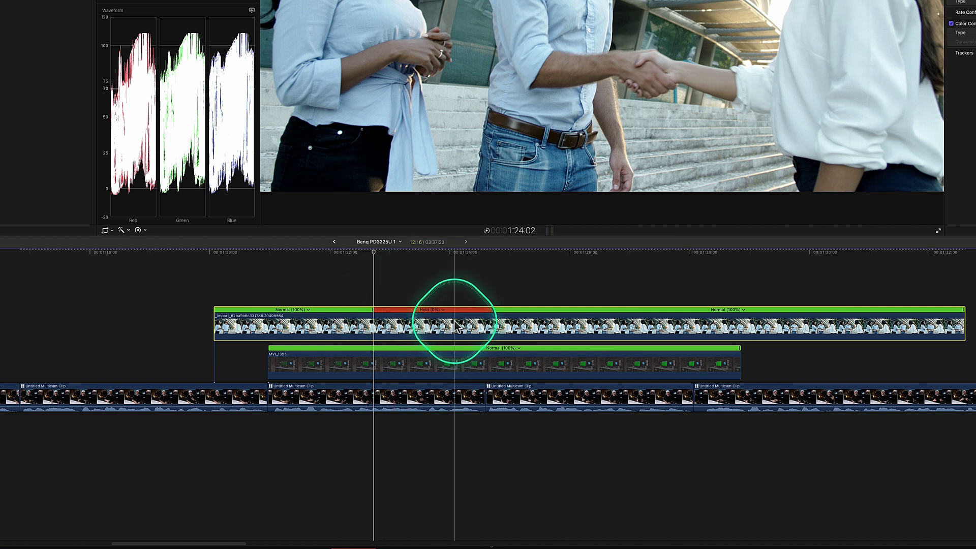
drag(492, 310, 413, 314)
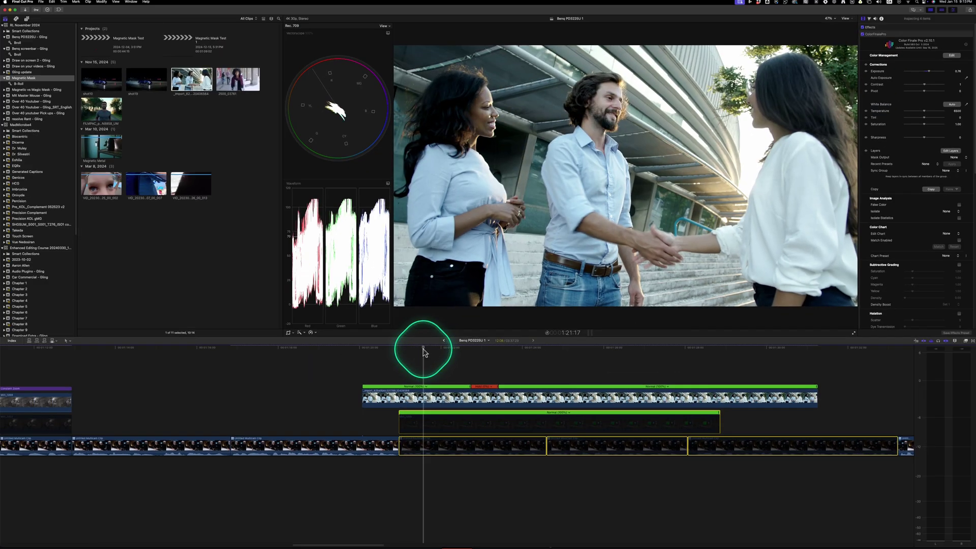
key(space)
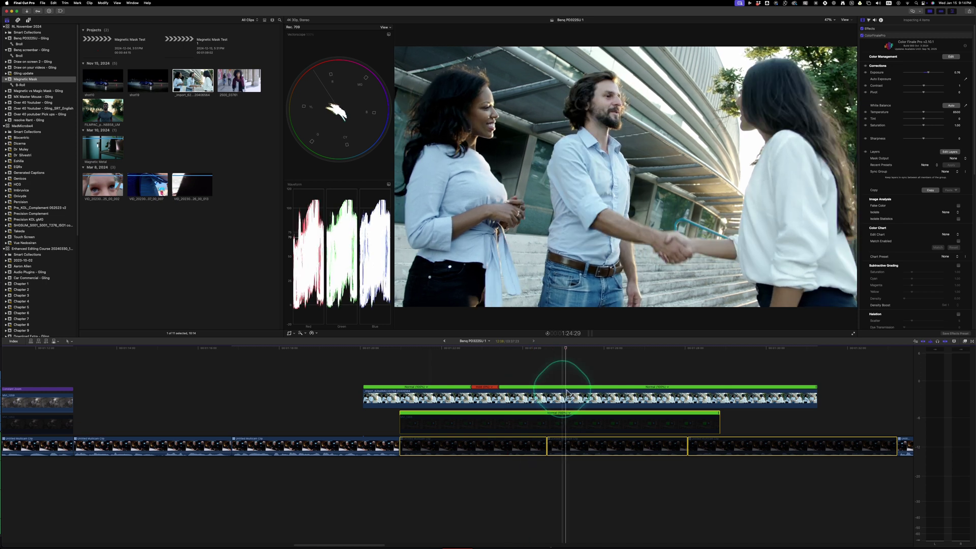
Step: Move the connected handshake clip, including its hold segment, slightly earlier in the timeline
click(562, 353)
click(551, 396)
drag(551, 396, 530, 390)
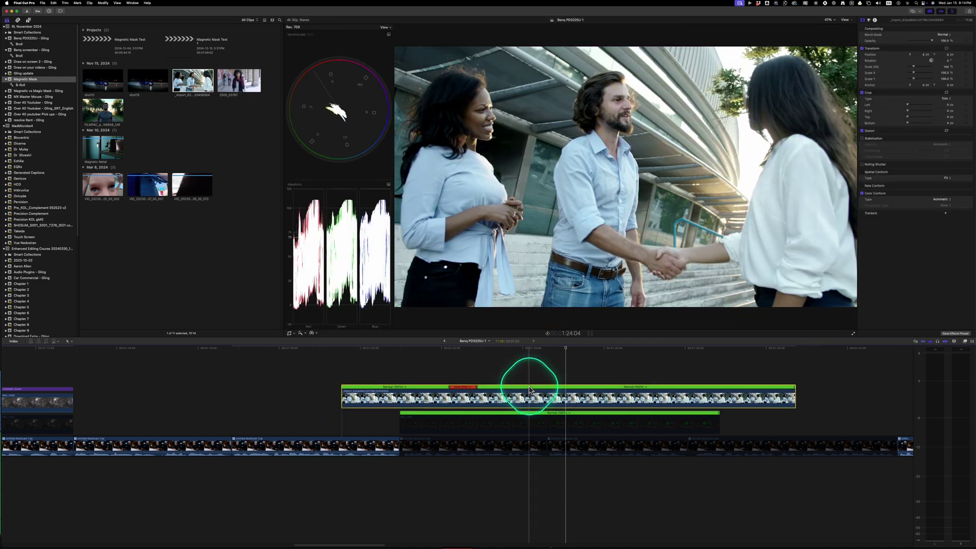
Step: Switch to DaVinci Resolve, set the playhead to 00:00:46:00, and disable the Constant Zoom adjustment clip above MVI_1353.MP4
click(215, 534)
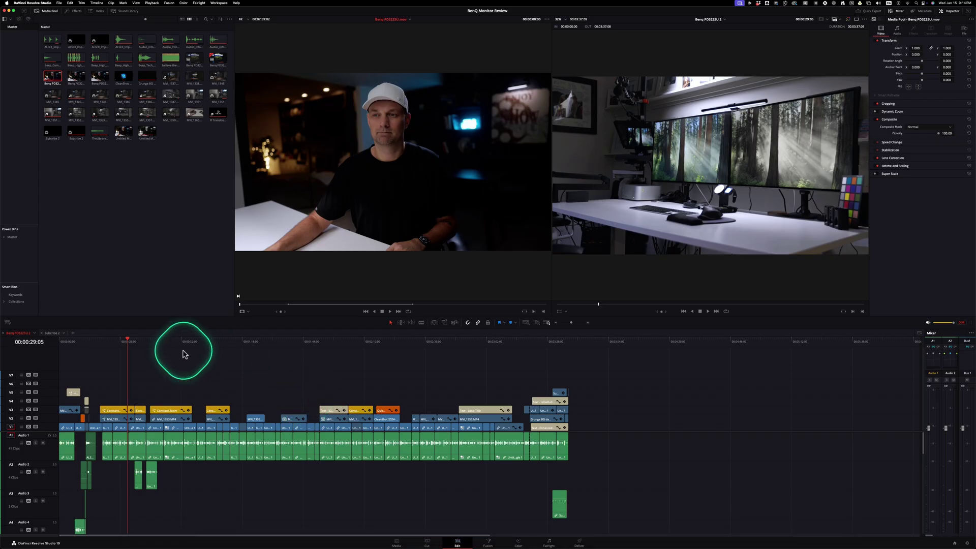
click(166, 339)
click(170, 410)
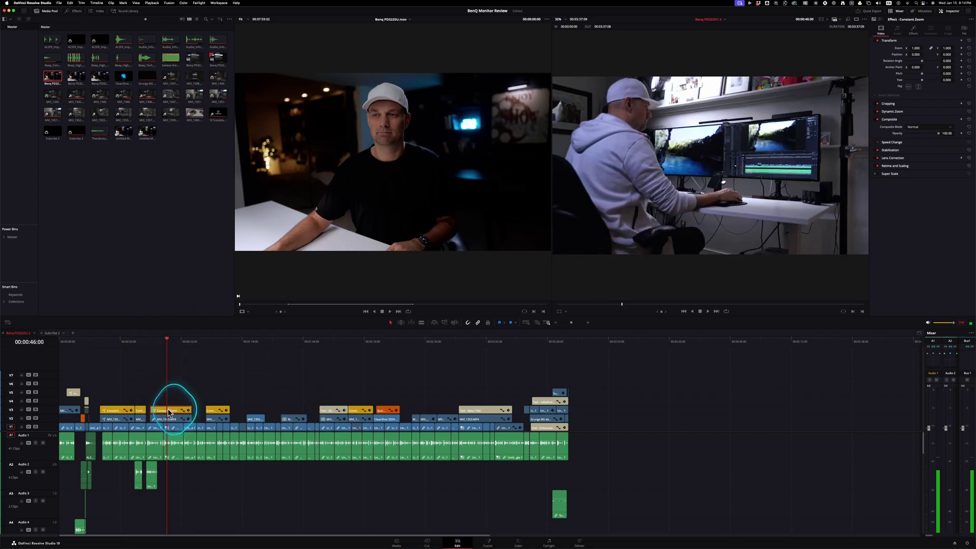
key(super+equal)
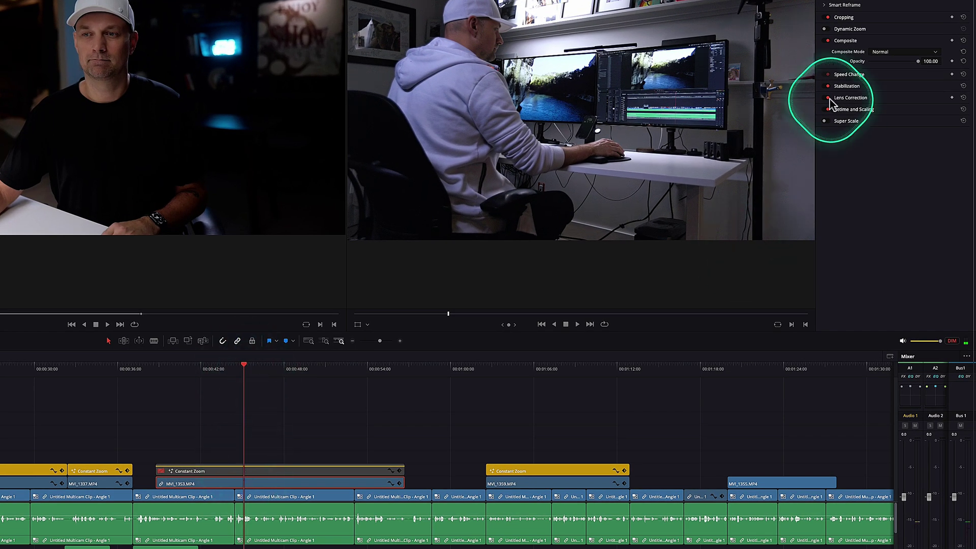
Step: Try a freeze frame on MVI_1353.MP4 at the playhead through its speed change settings, play it back, and undo it
click(849, 75)
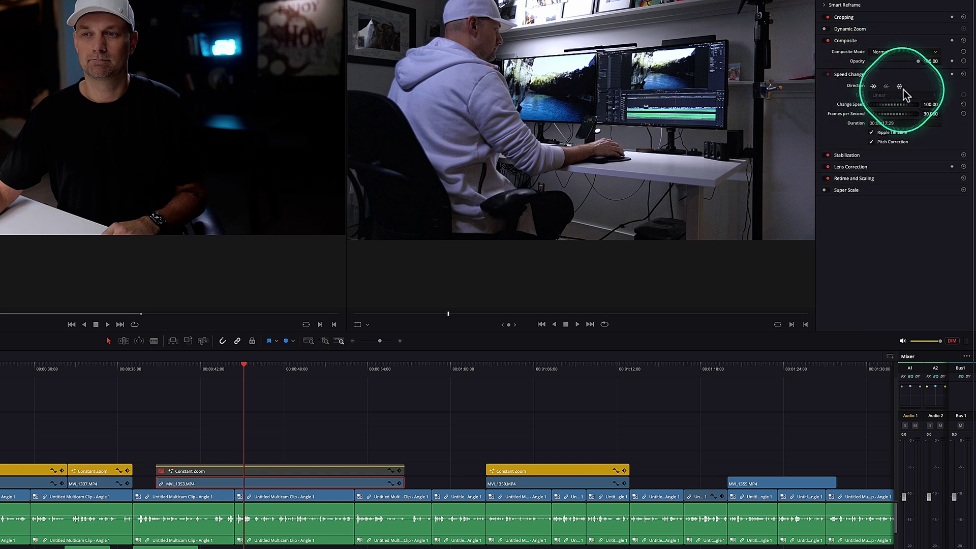
click(899, 86)
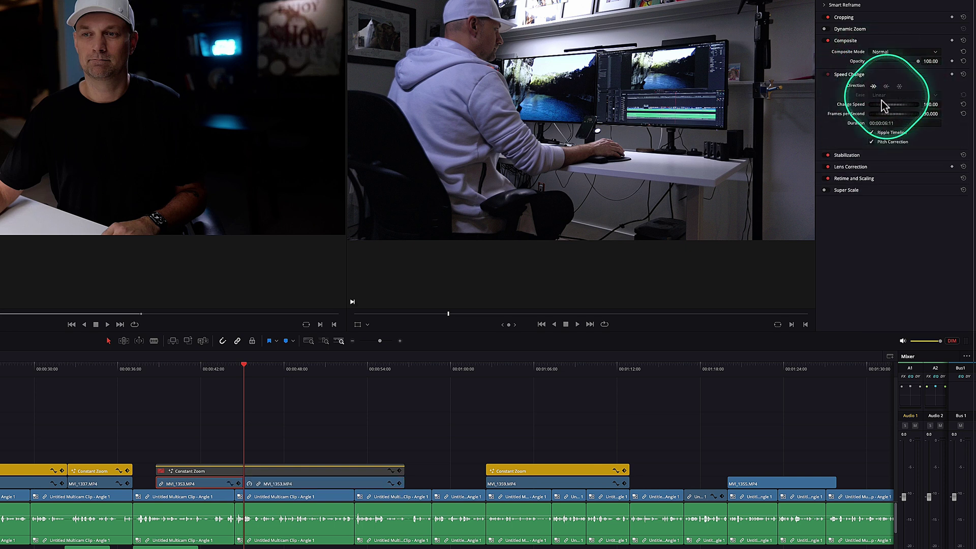
click(235, 365)
key(space)
key(space)
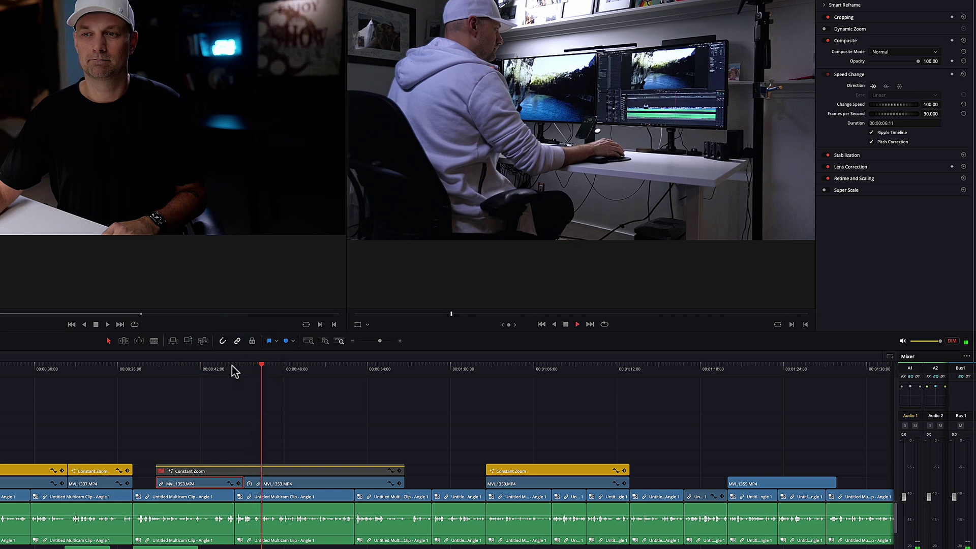
key(ctrl+z)
Step: Split MVI_1353.MP4 just before 00:00:46:00 and copy its second part to the track above
click(235, 369)
drag(237, 369, 264, 454)
click(255, 487)
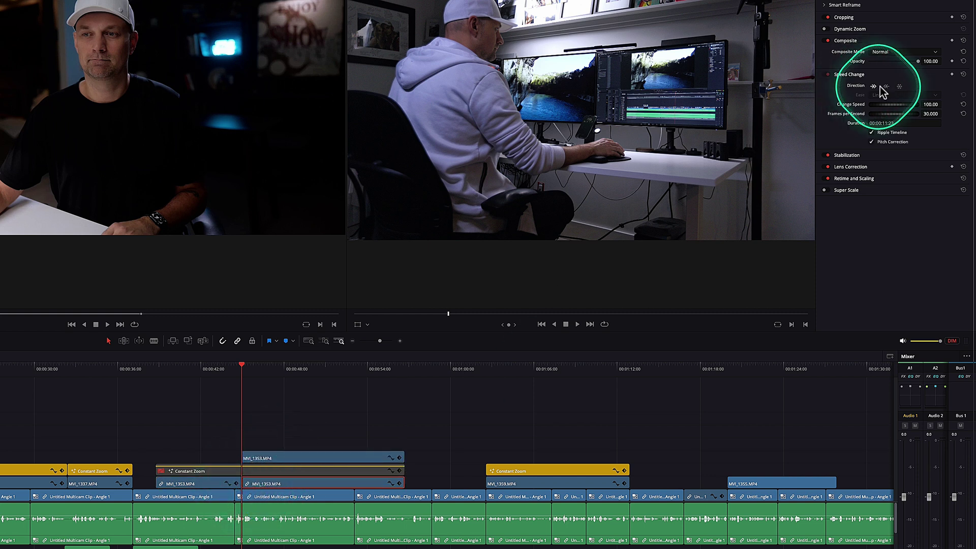
Step: Freeze the lower second part of MVI_1353.MP4, trim it to a short hold, place the copied part directly after it, and play the result
click(899, 86)
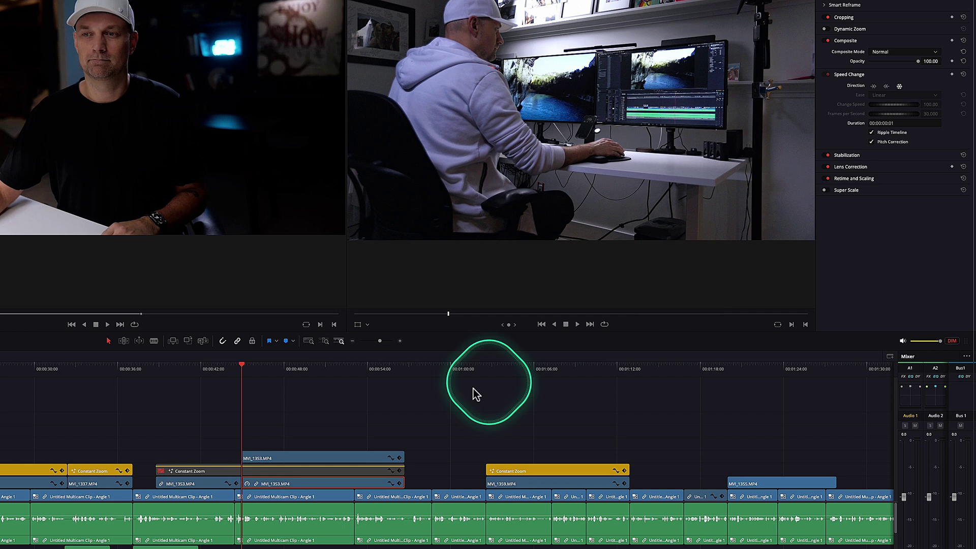
drag(403, 483, 286, 484)
click(227, 374)
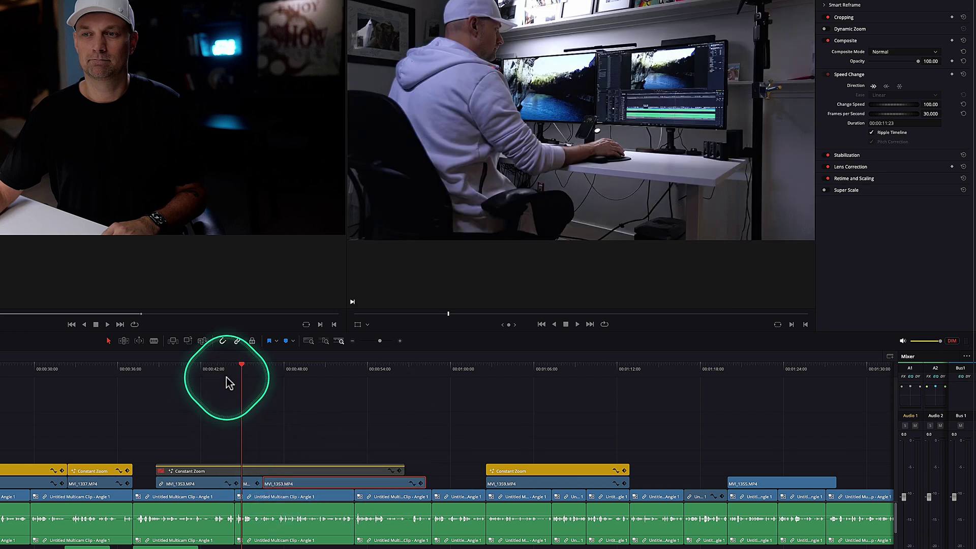
key(space)
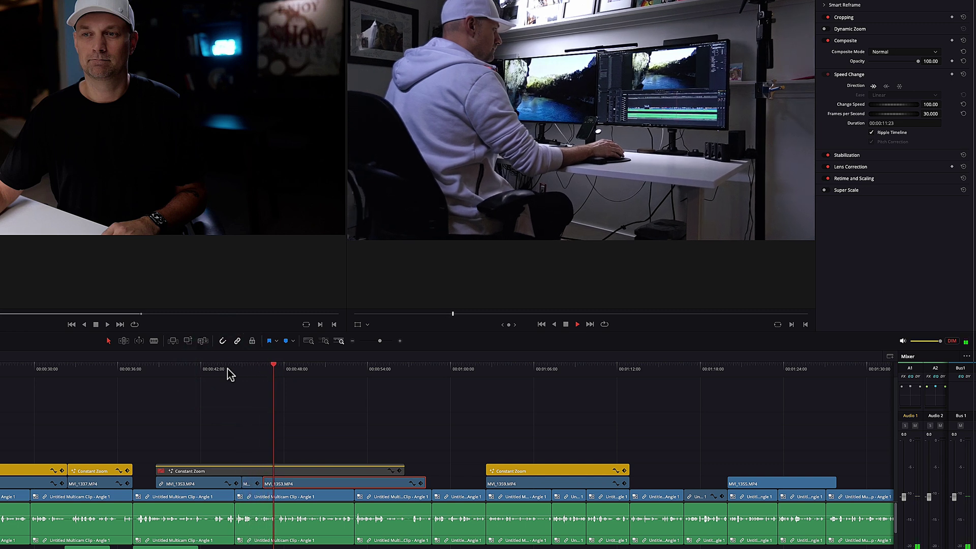
key(space)
Step: Select all three MVI_1353.MP4 parts together, and switch to Final Cut Pro to move the handshake clip with its hold as one piece
click(450, 493)
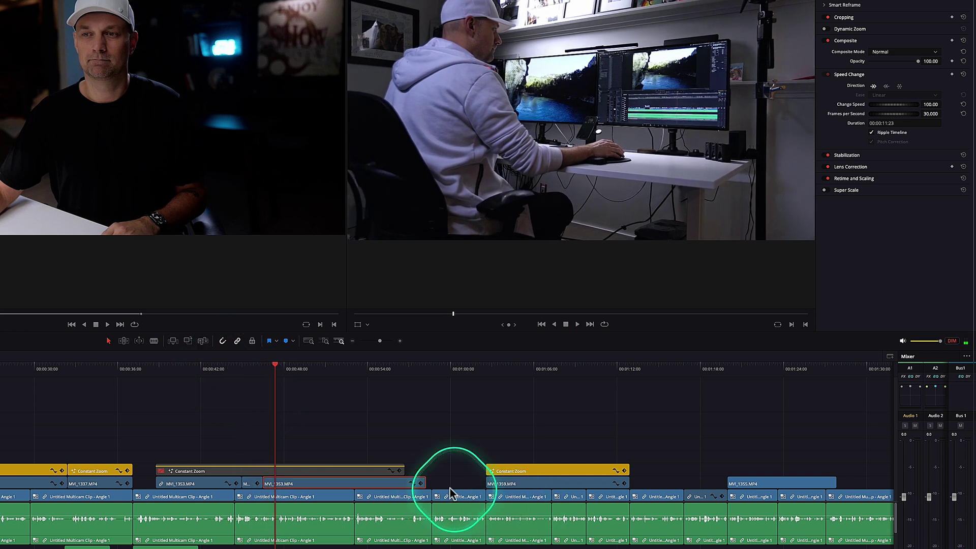
shift+click(216, 484)
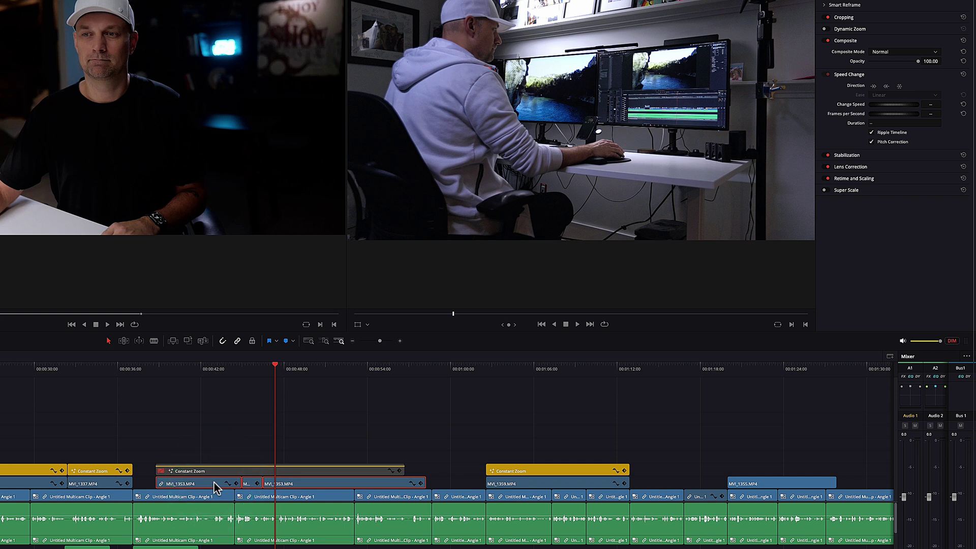
click(257, 432)
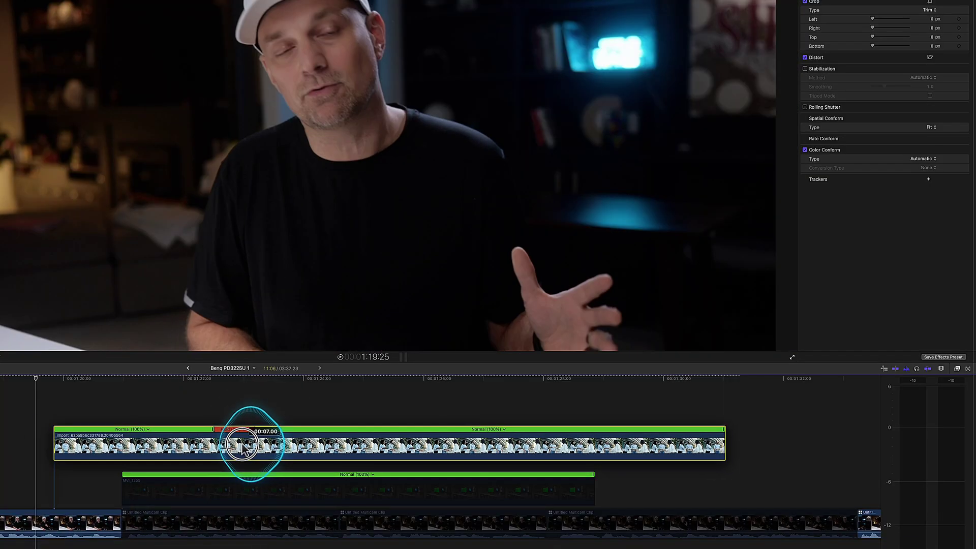